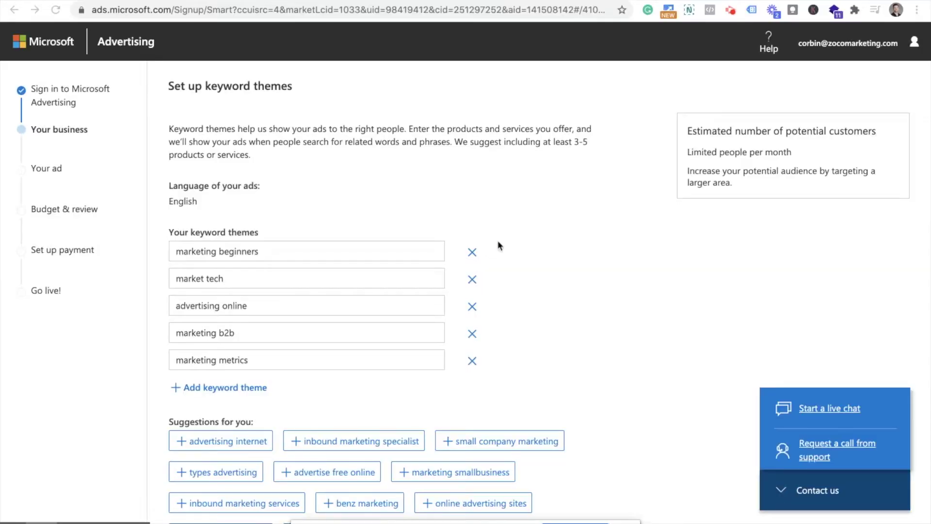
# Step: Scroll through the keyword themes step and its five marketing themes, from marketing beginners to marketing metrics
pyautogui.scroll(-2, 509, 262)
# Step: Accept the keyword themes and ad text, skip the phone number, and reach the 10.00 USD budget step
pyautogui.scroll(-1, 513, 269)
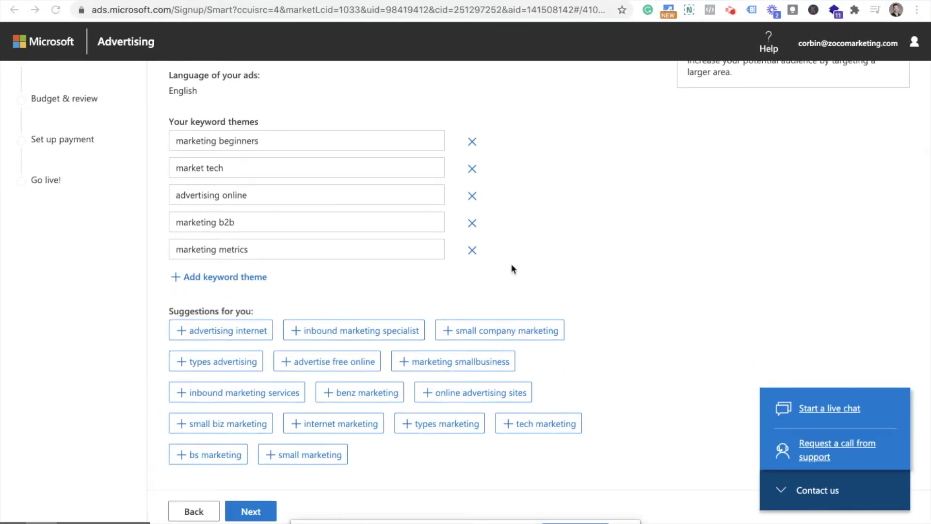
pyautogui.click(251, 511)
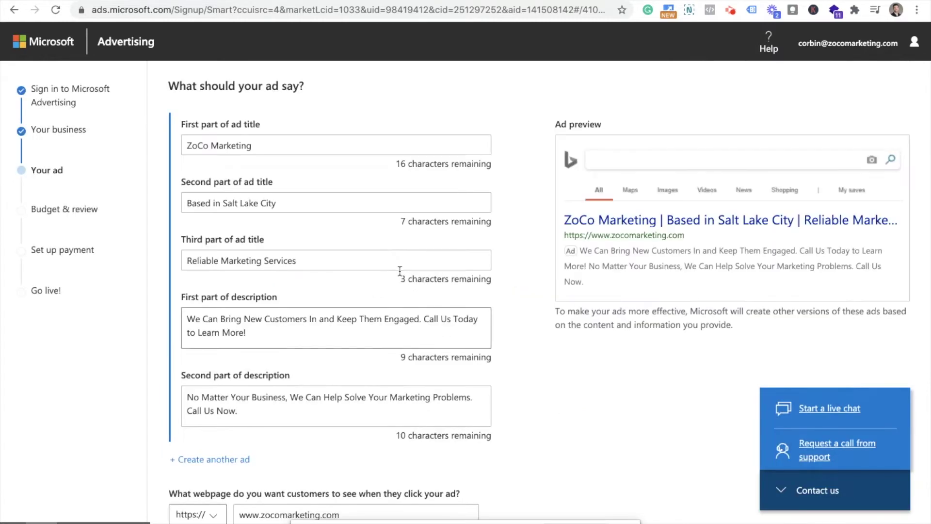
pyautogui.scroll(-1, 482, 288)
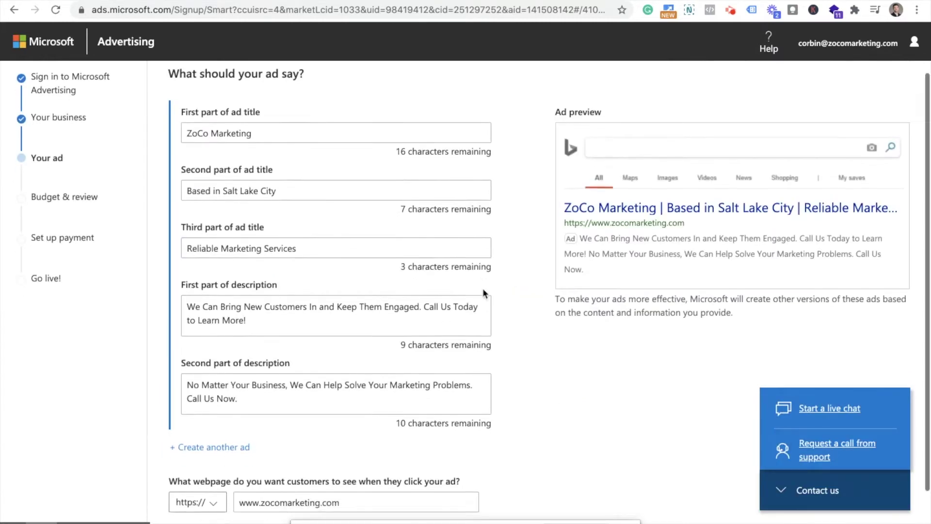
pyautogui.scroll(-2, 482, 289)
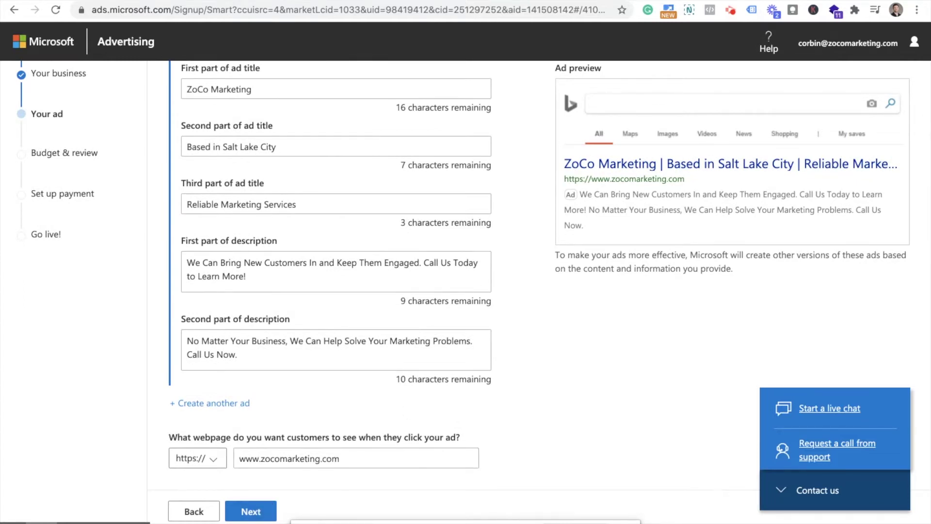
pyautogui.click(660, 503)
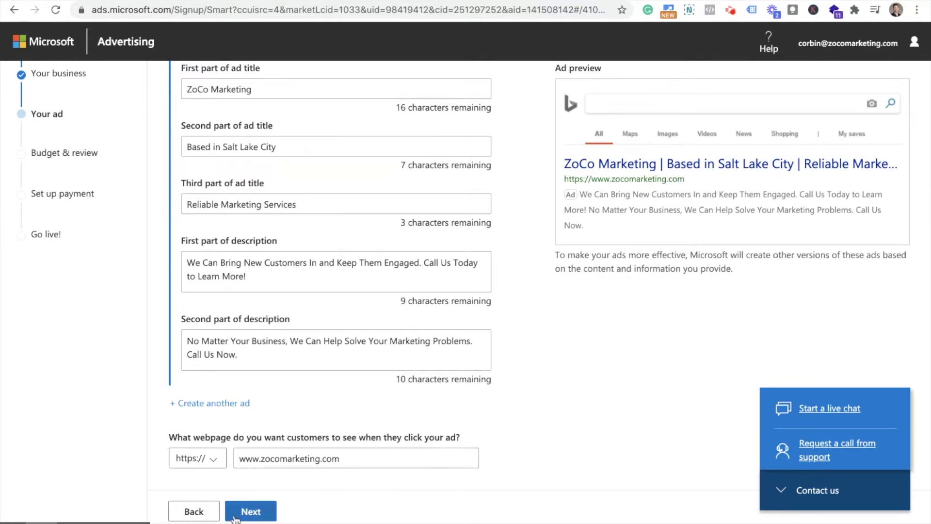
pyautogui.moveTo(123, 518)
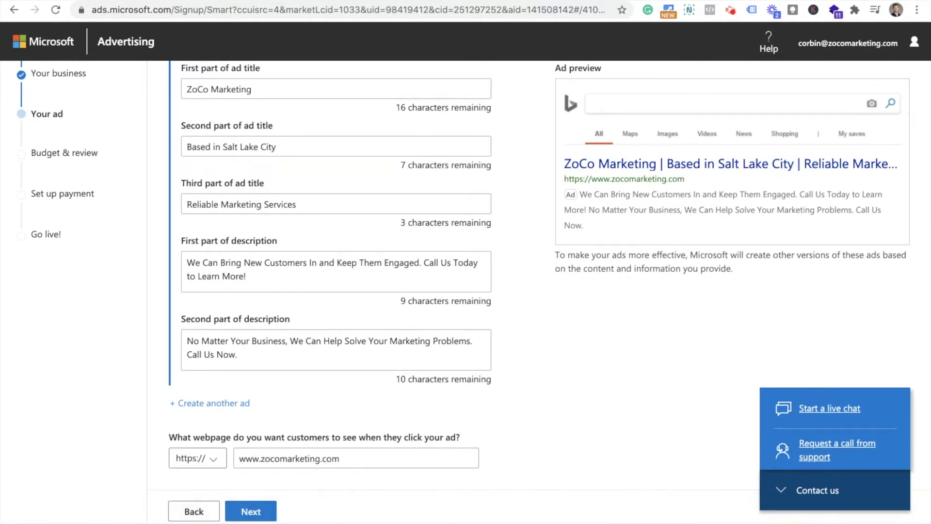
pyautogui.click(265, 510)
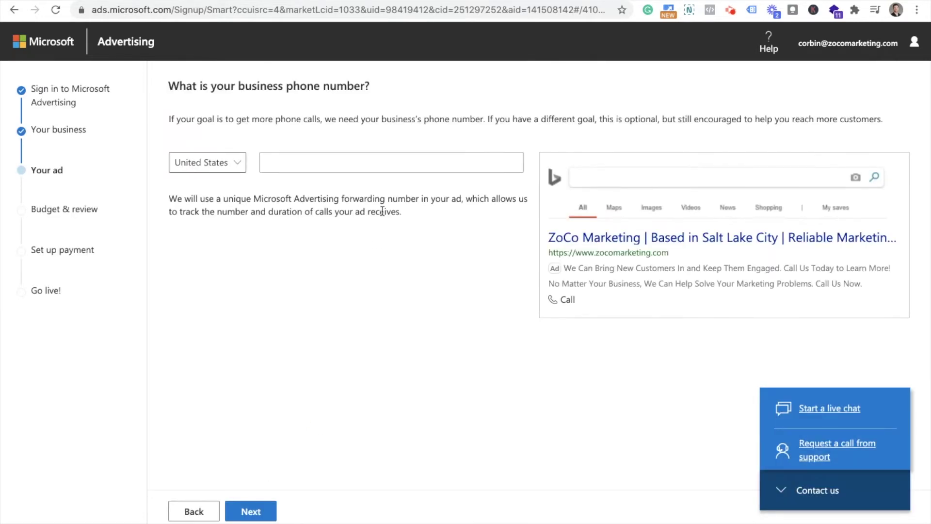
pyautogui.click(251, 511)
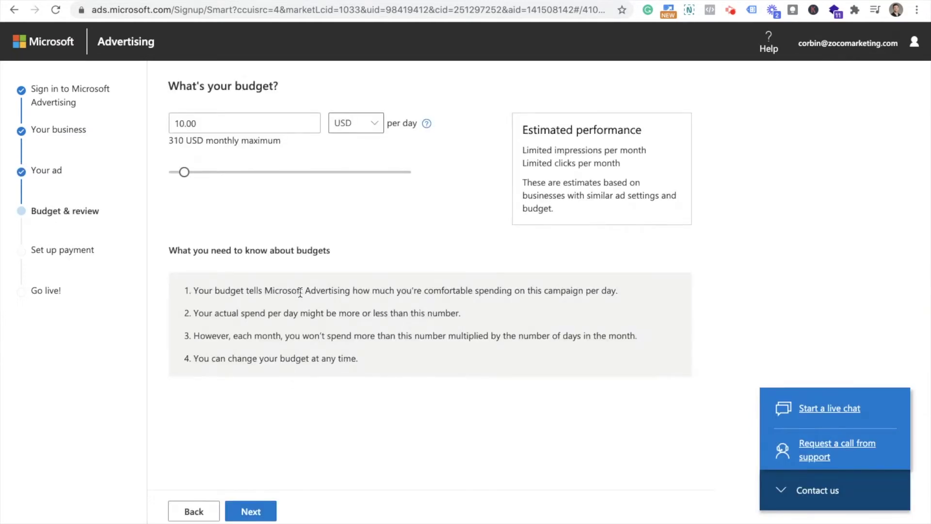
# Step: Lower the daily budget from 10.00 to 4 USD (124 USD monthly), then continue to business information
pyautogui.moveTo(225, 122); pyautogui.dragTo(152, 125)
pyautogui.press('BackSpace')
pyautogui.write('1')
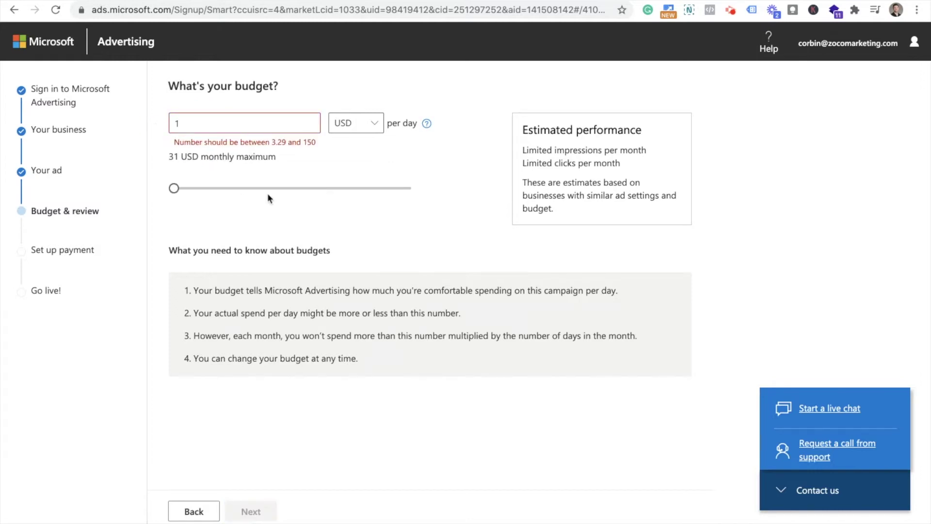
pyautogui.click(228, 120)
pyautogui.press('BackSpace')
pyautogui.write('4')
pyautogui.click(285, 245)
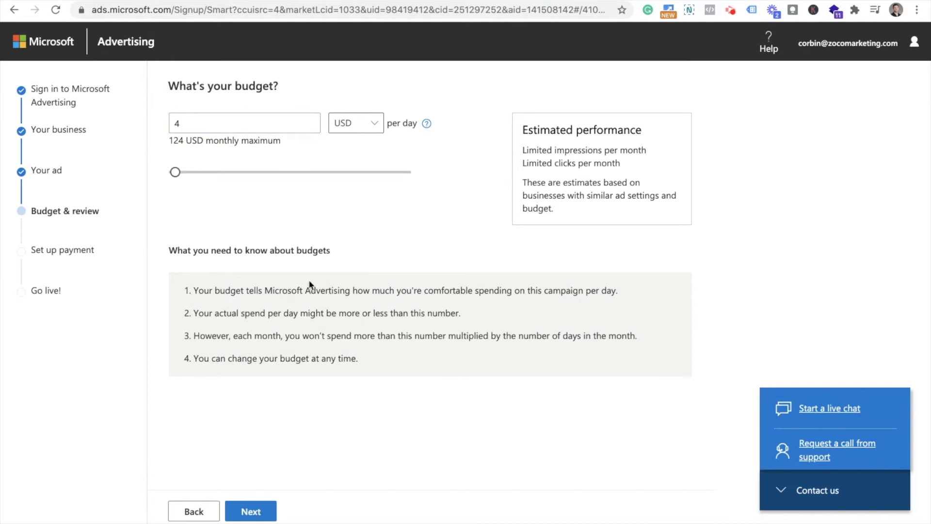
pyautogui.click(250, 511)
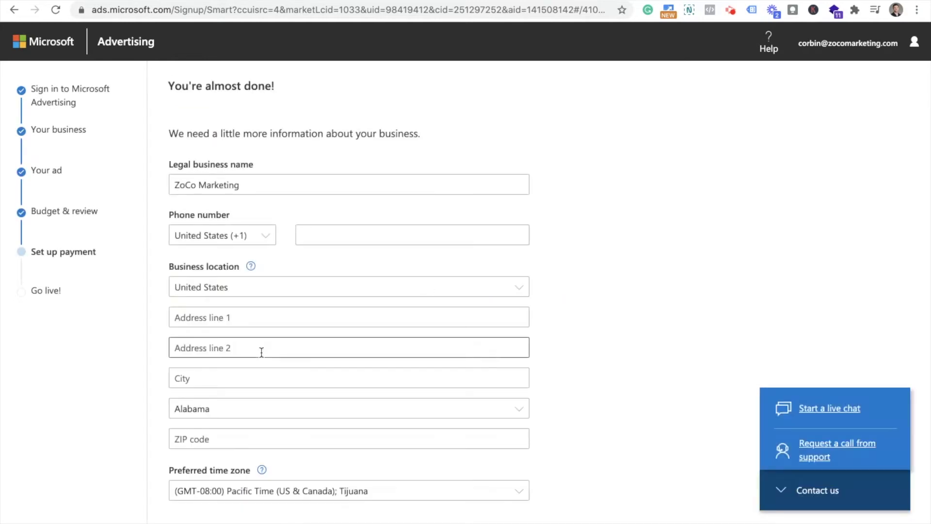
pyautogui.scroll(-2, 303, 272)
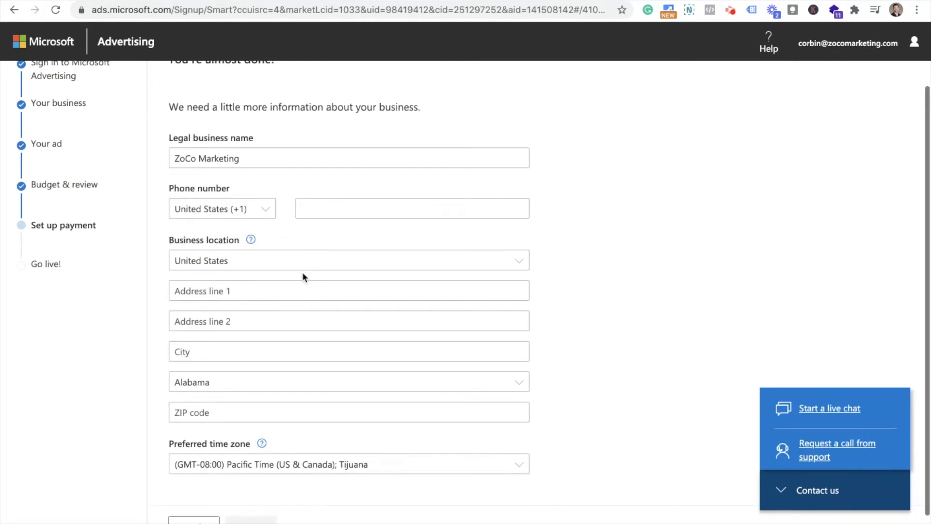
pyautogui.scroll(2, 349, 249)
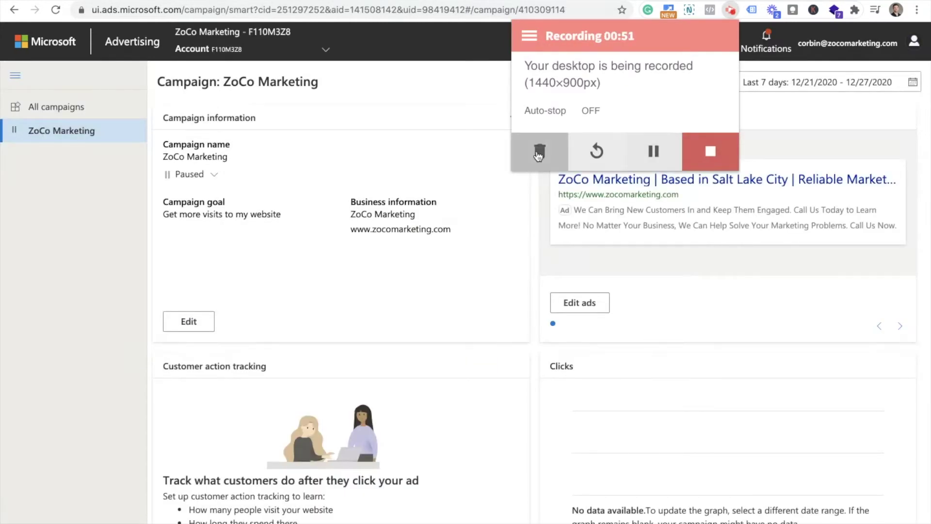
# Step: Switch to Expert Mode from Tools and confirm, reaching the all-campaigns Overview
pyautogui.click(463, 101)
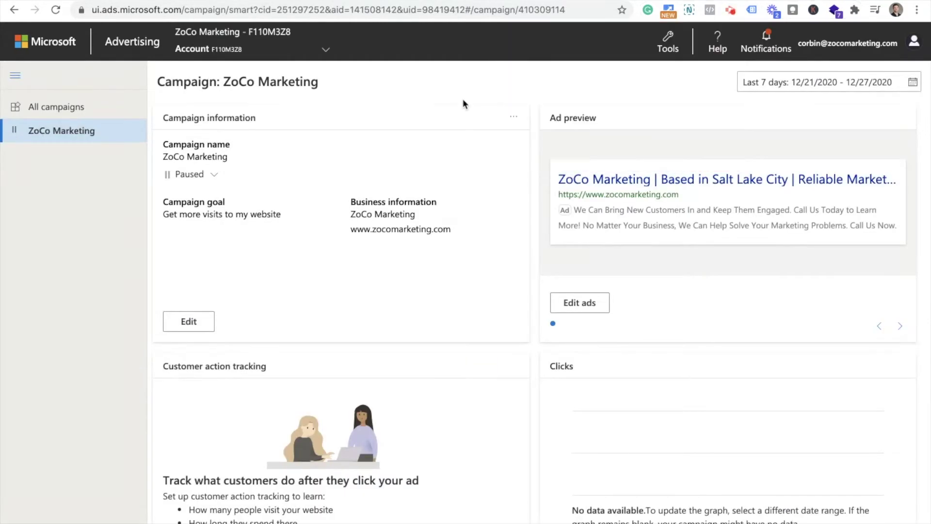
pyautogui.click(663, 52)
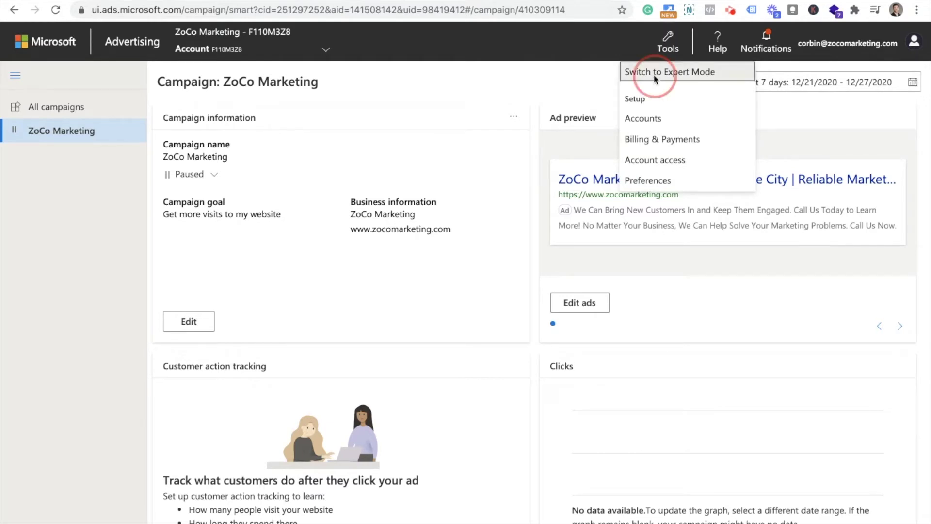
pyautogui.click(654, 73)
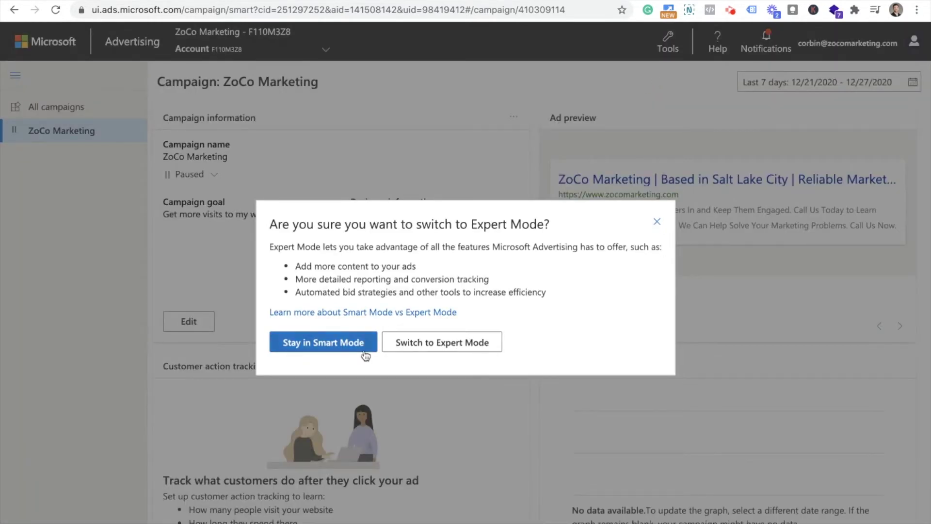
pyautogui.click(431, 343)
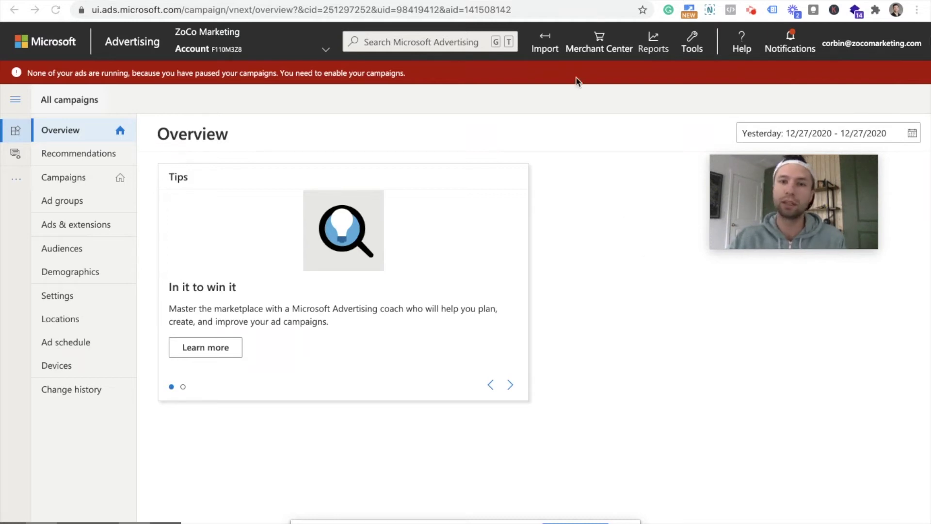
pyautogui.click(693, 43)
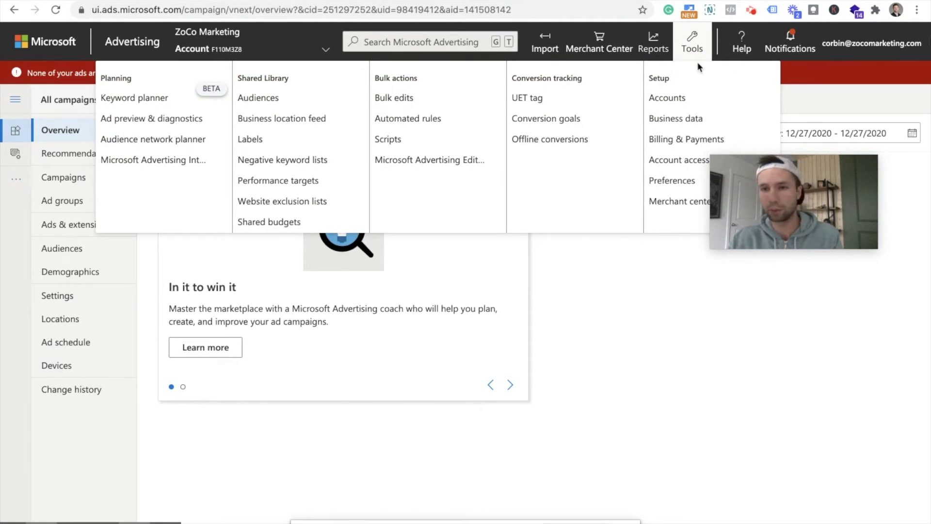
pyautogui.click(604, 272)
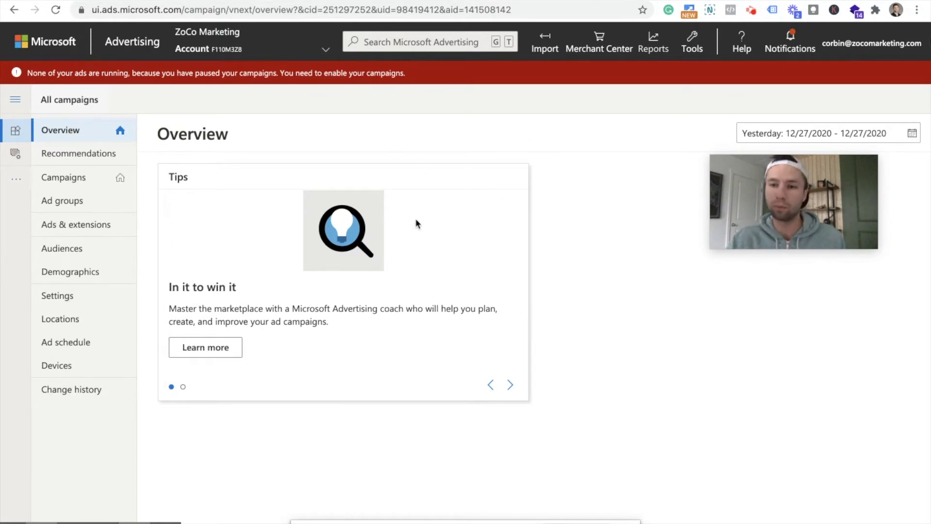
# Step: Start Import from Google Ads and allow access to the Google account
pyautogui.click(545, 54)
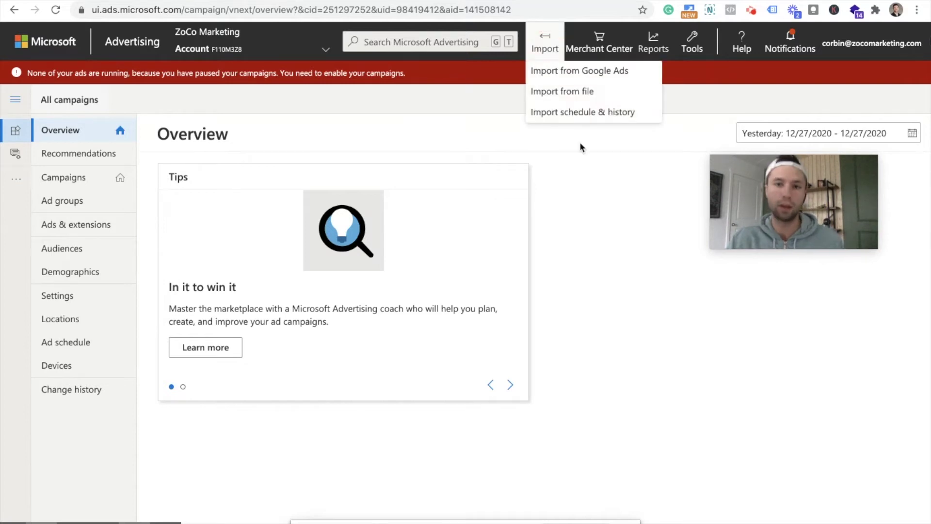
pyautogui.click(590, 77)
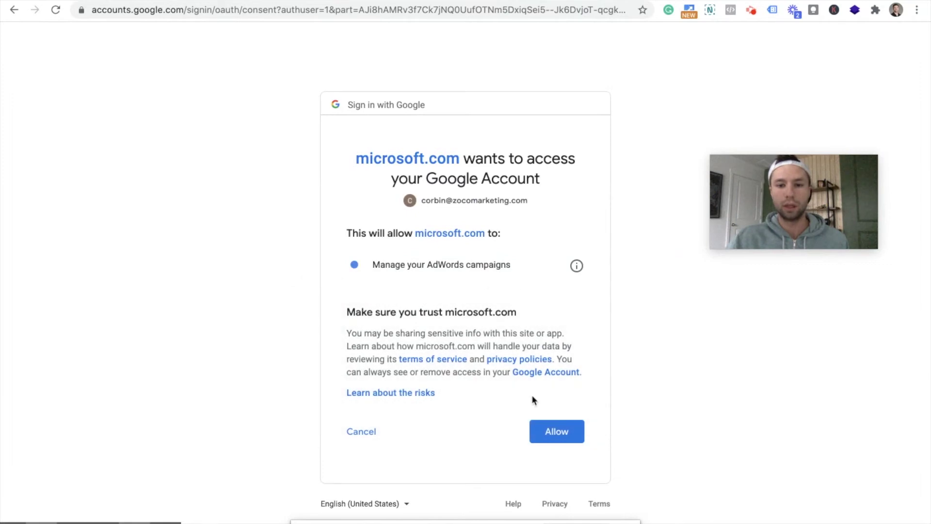
pyautogui.click(556, 434)
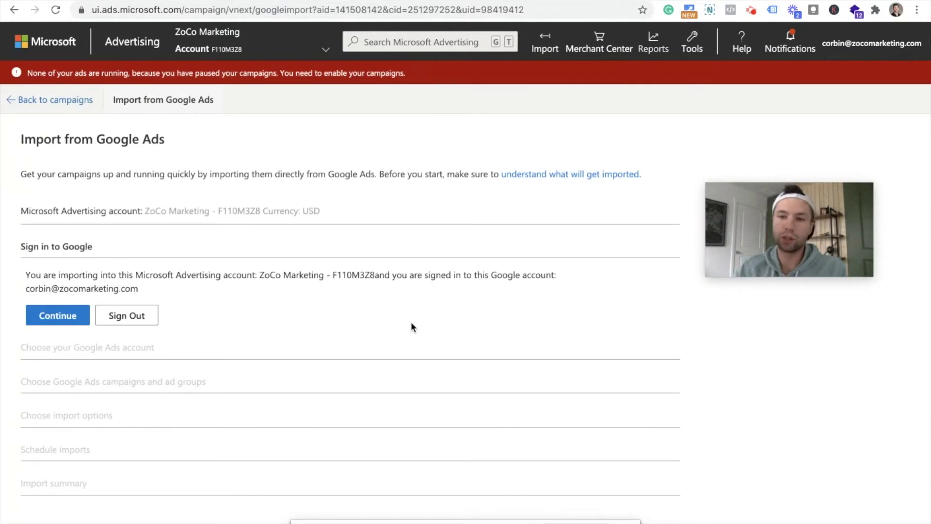
# Step: Continue with Demo Account as the Google Ads source and choose to import specific campaigns and ad groups
pyautogui.click(57, 315)
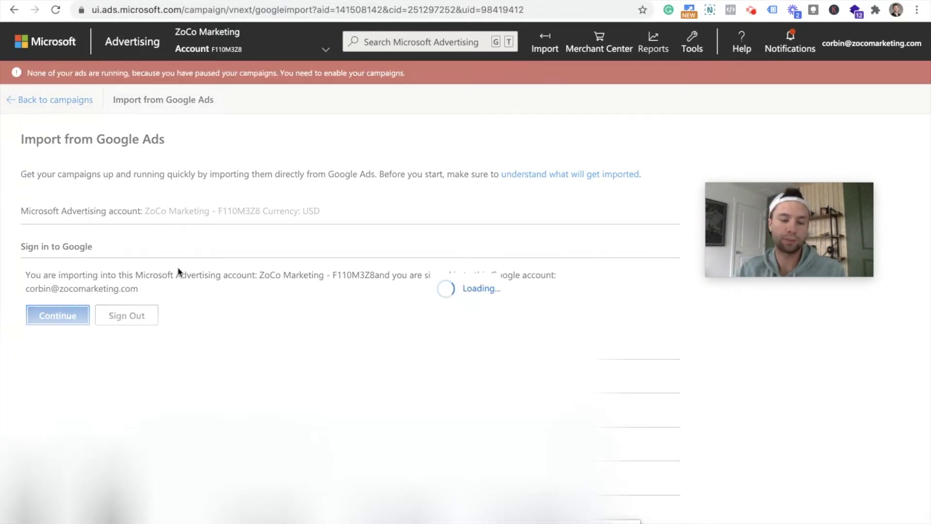
pyautogui.scroll(-1, 299, 240)
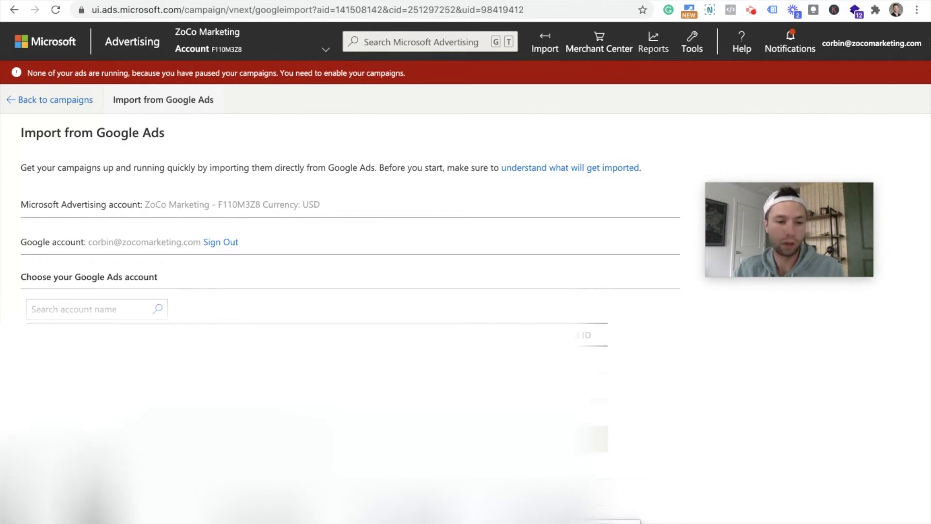
pyautogui.scroll(-2, 465, 315)
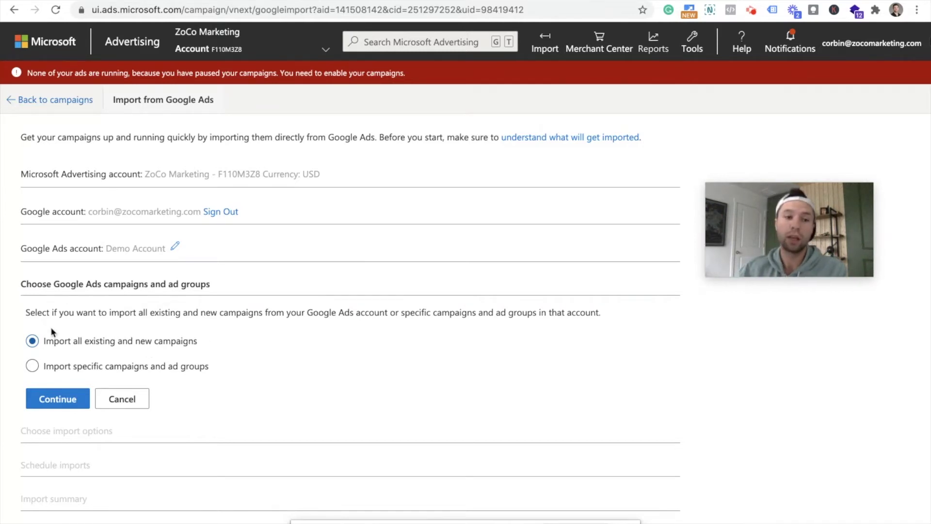
pyautogui.click(32, 366)
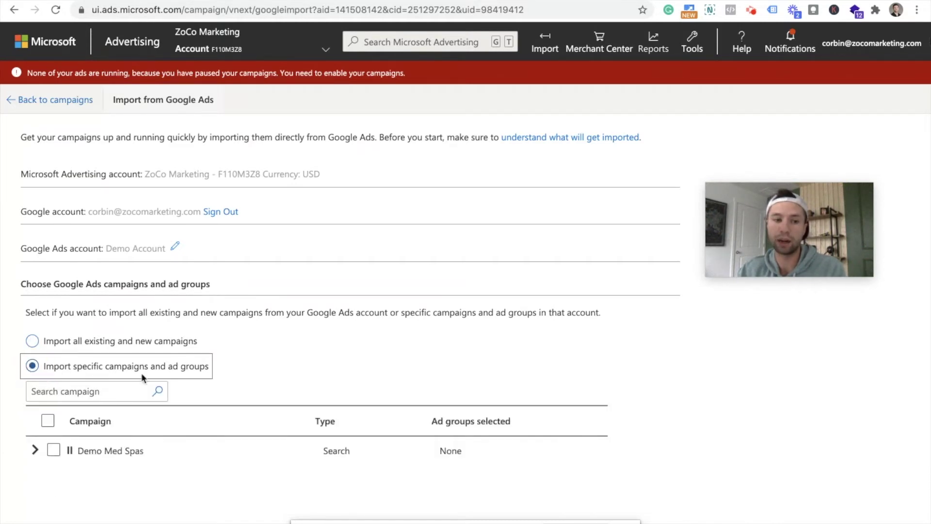
# Step: Tick Demo Med Spas, then switch to importing all existing and new campaigns
pyautogui.scroll(-2, 54, 372)
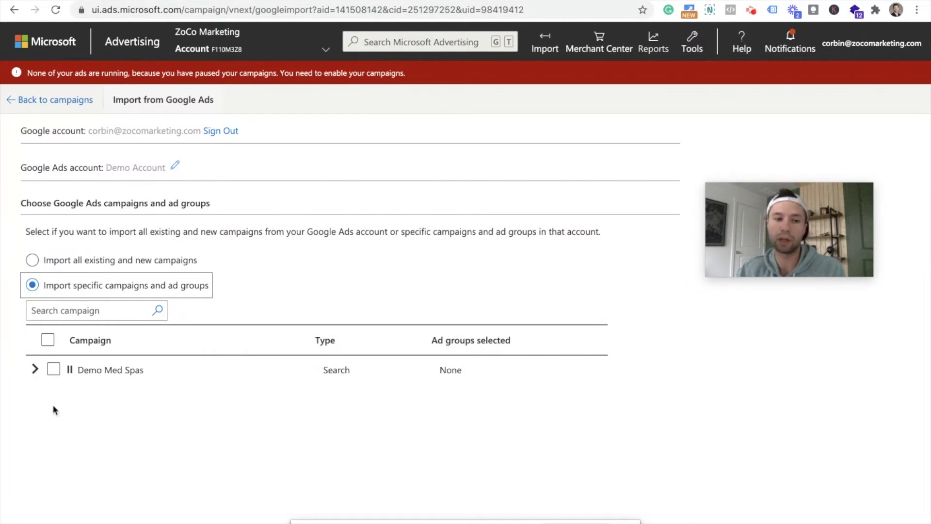
pyautogui.click(53, 370)
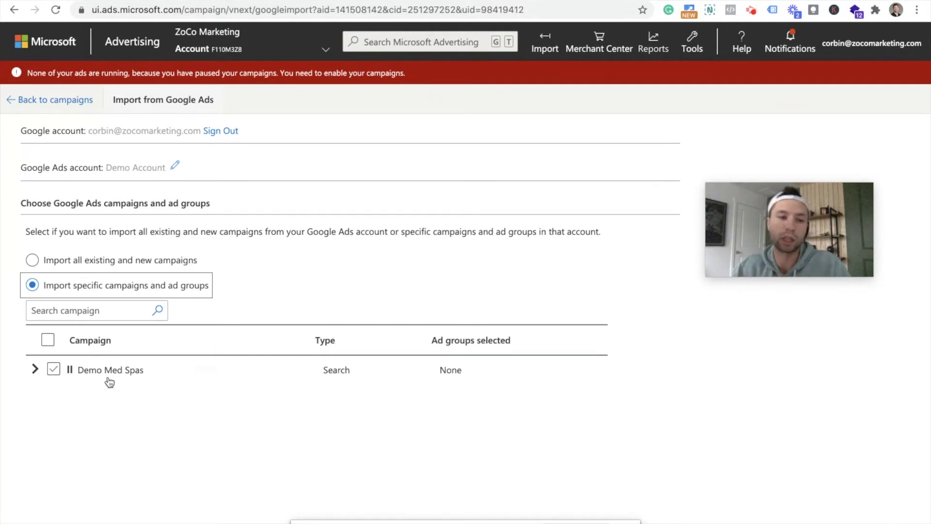
pyautogui.click(32, 261)
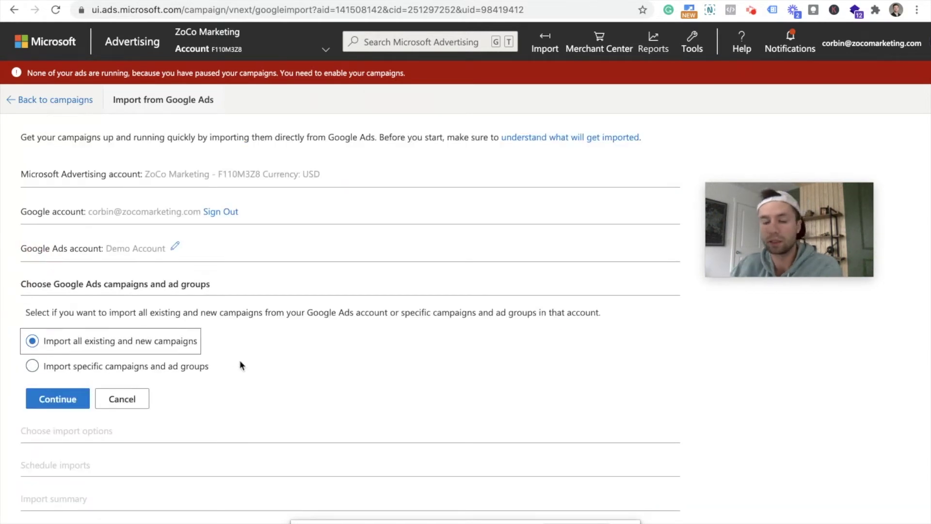
pyautogui.click(62, 402)
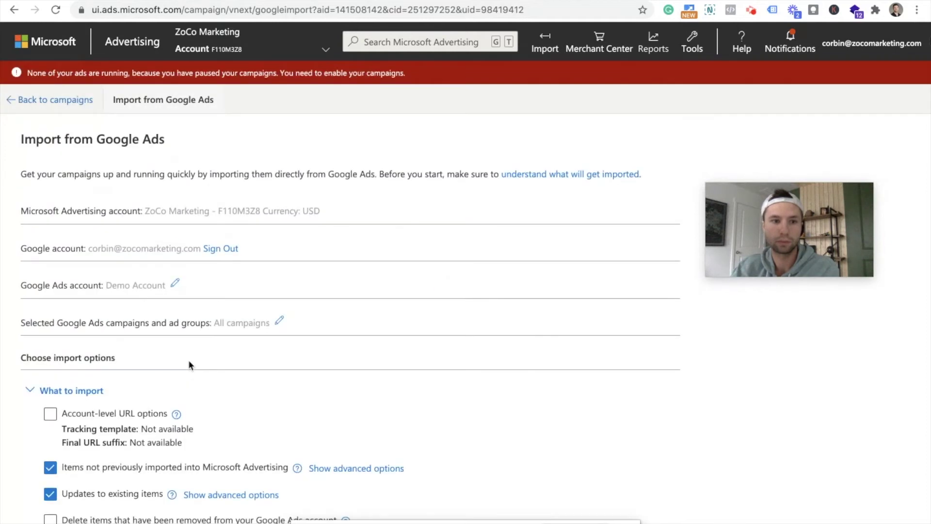
pyautogui.scroll(-3, 316, 322)
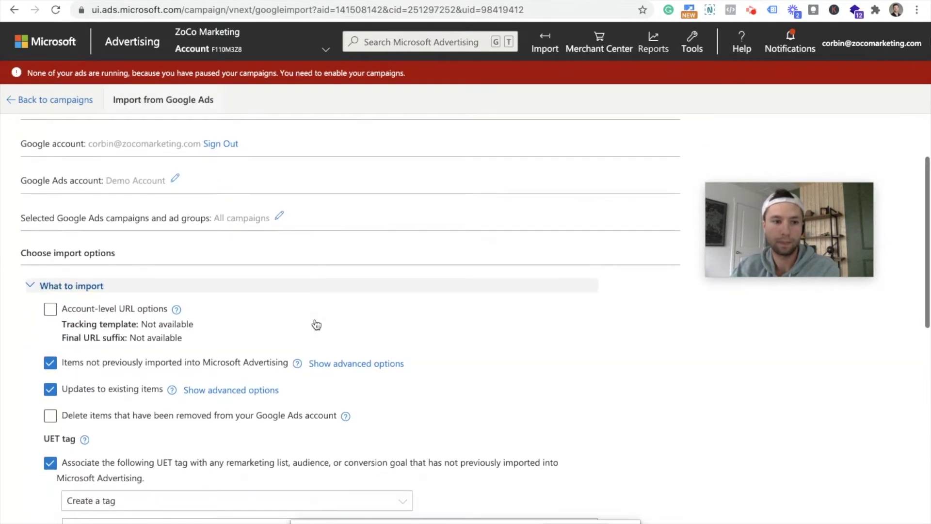
pyautogui.scroll(-1, 301, 301)
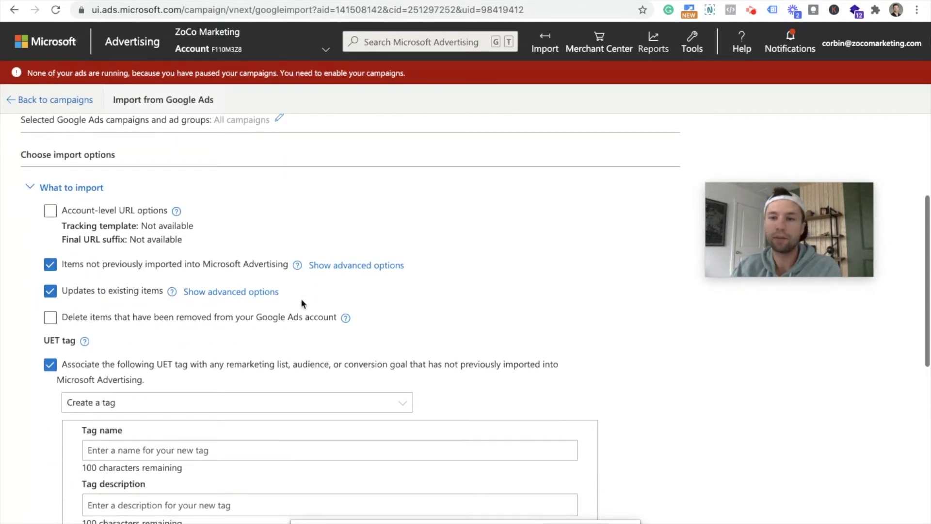
pyautogui.scroll(-6, 305, 300)
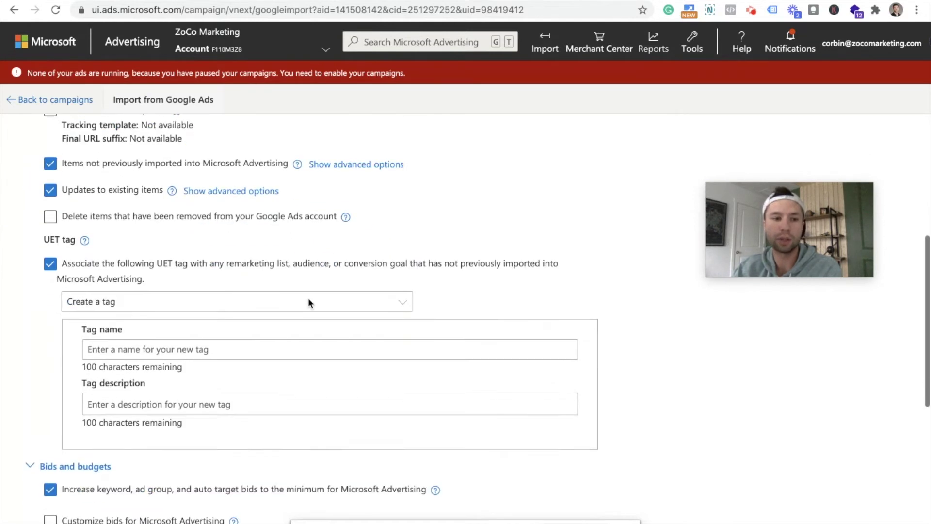
pyautogui.scroll(-4, 308, 301)
pyautogui.scroll(12, 308, 303)
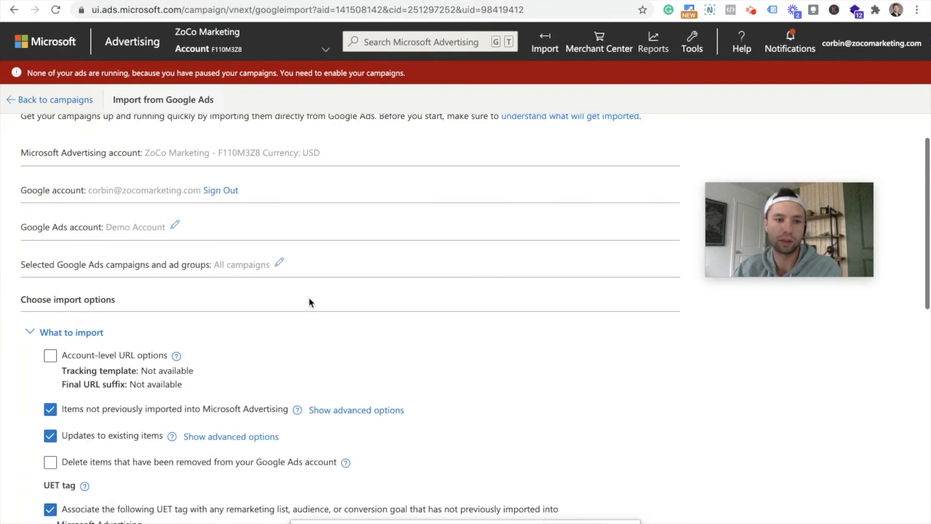
pyautogui.scroll(-2, 111, 427)
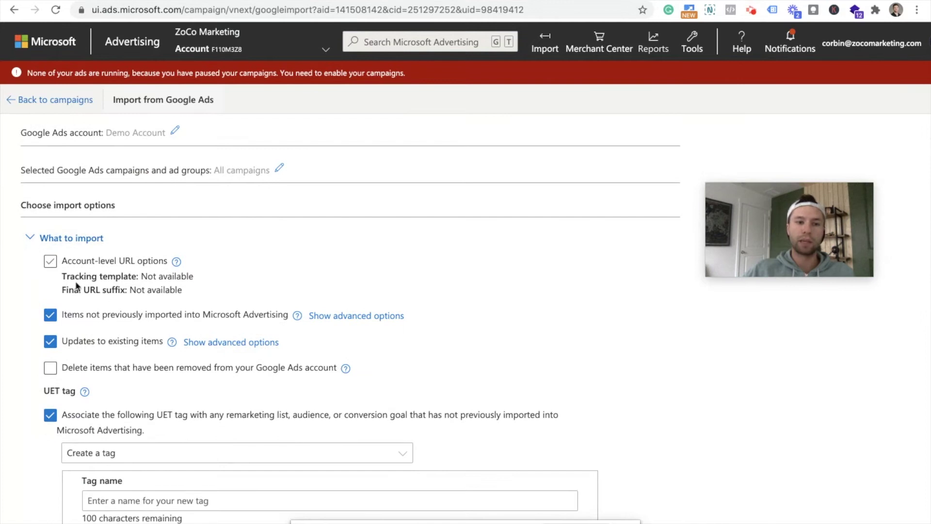
pyautogui.click(144, 257)
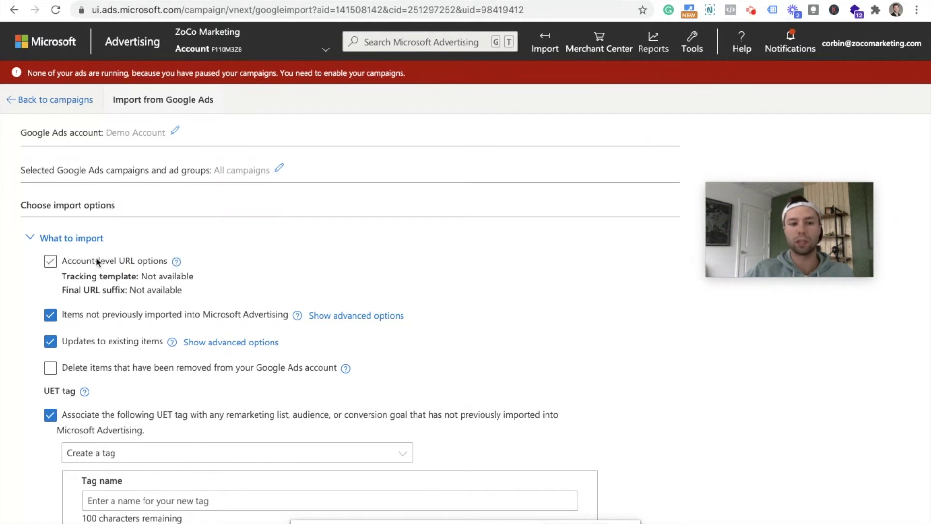
pyautogui.click(177, 262)
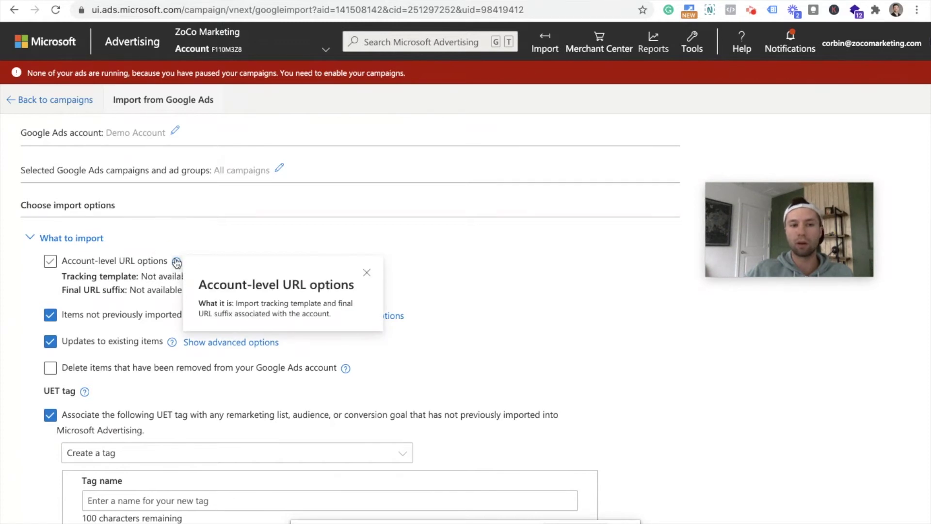
pyautogui.click(177, 263)
pyautogui.click(177, 262)
pyautogui.click(170, 244)
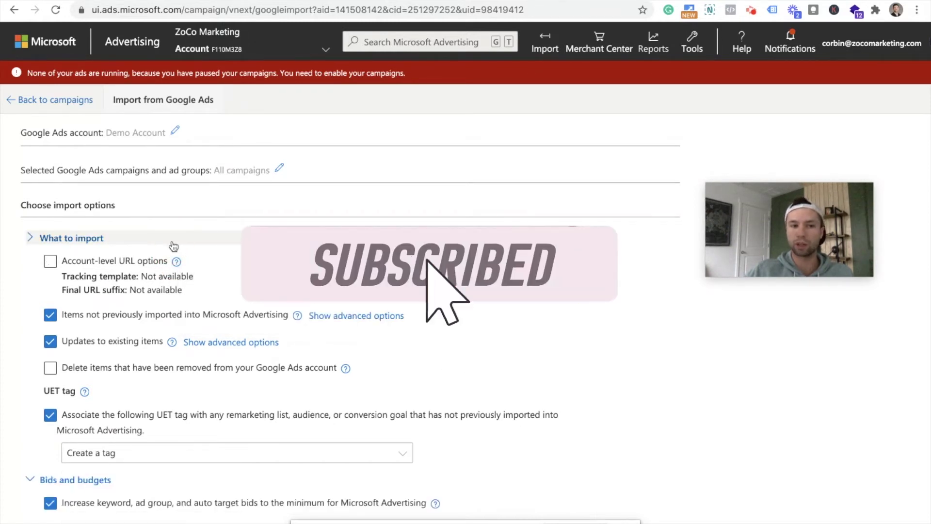
pyautogui.click(104, 238)
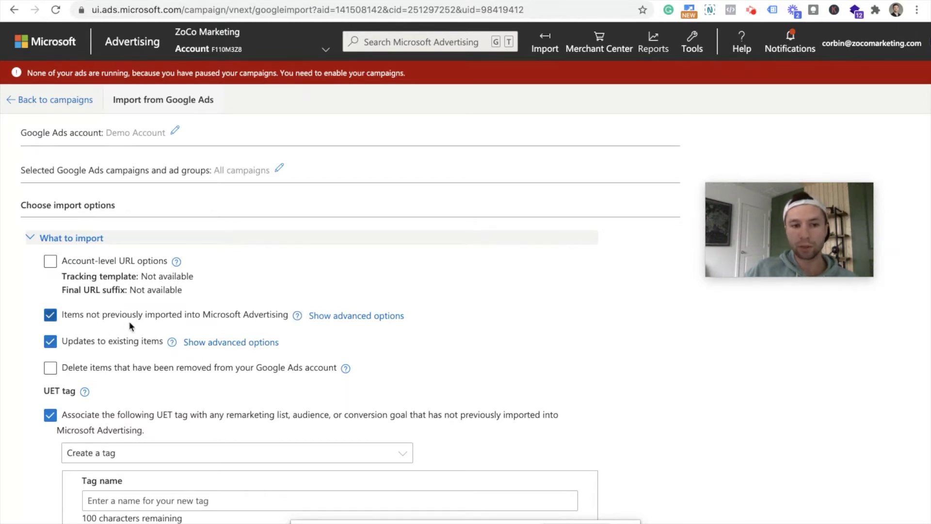
pyautogui.click(328, 317)
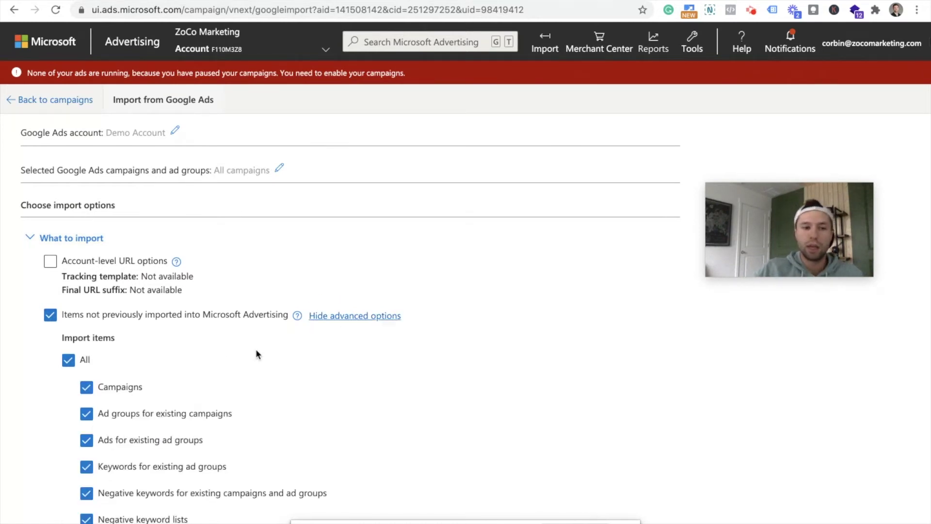
pyautogui.scroll(-1, 256, 354)
pyautogui.scroll(-4, 255, 348)
pyautogui.scroll(1, 254, 291)
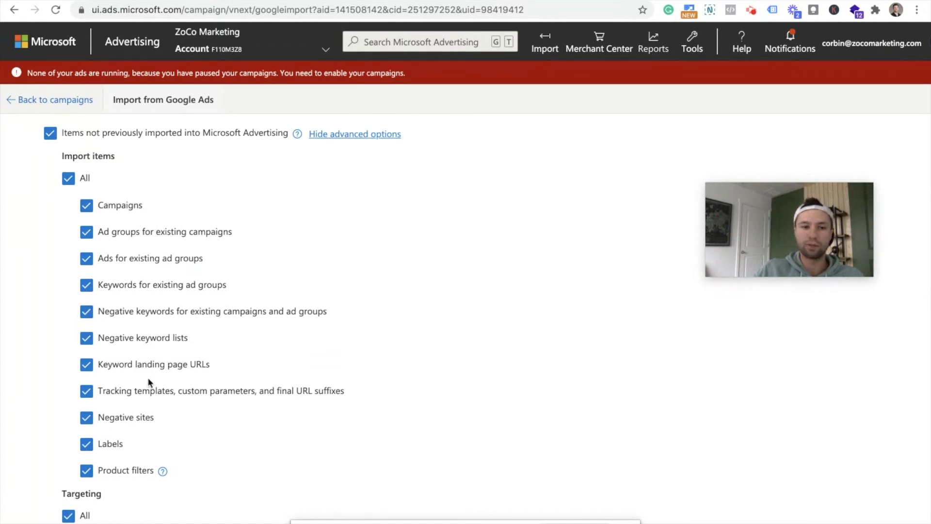
pyautogui.scroll(1, 184, 293)
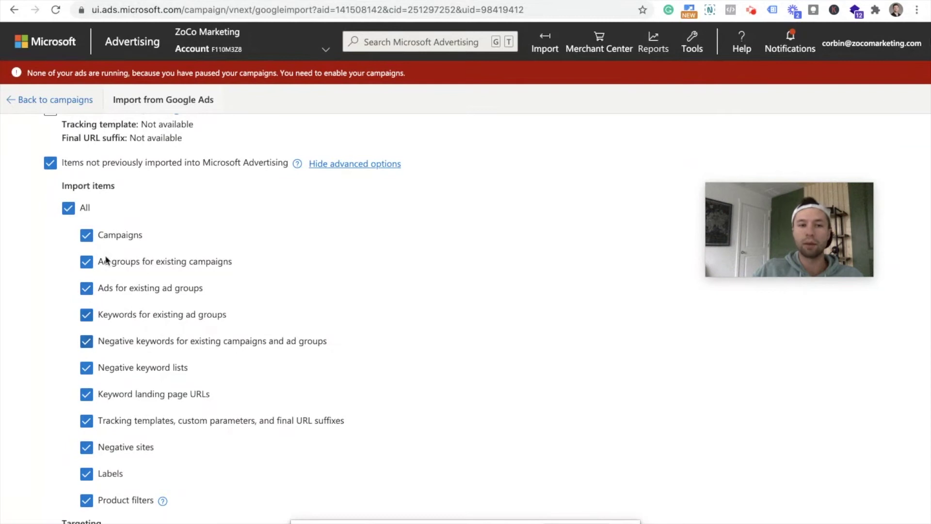
pyautogui.click(87, 474)
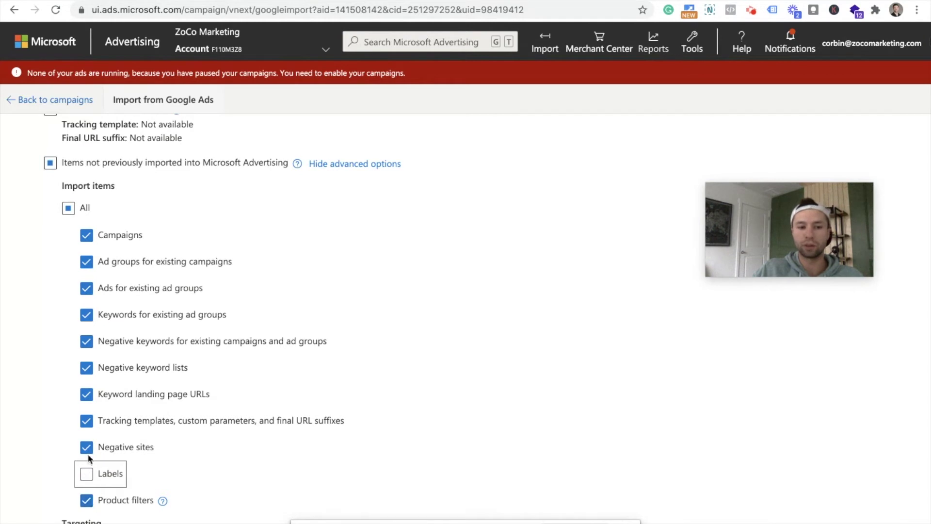
pyautogui.click(86, 477)
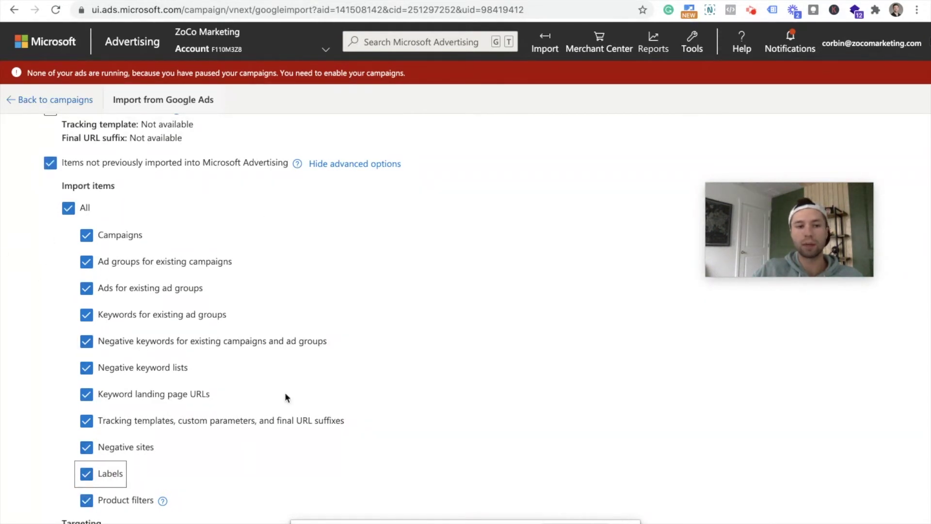
pyautogui.scroll(1, 222, 315)
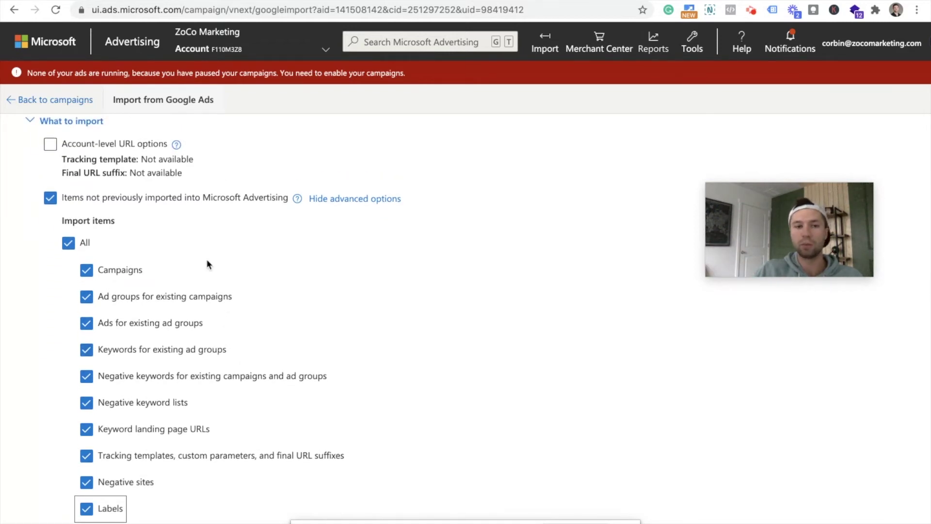
pyautogui.scroll(1, 207, 262)
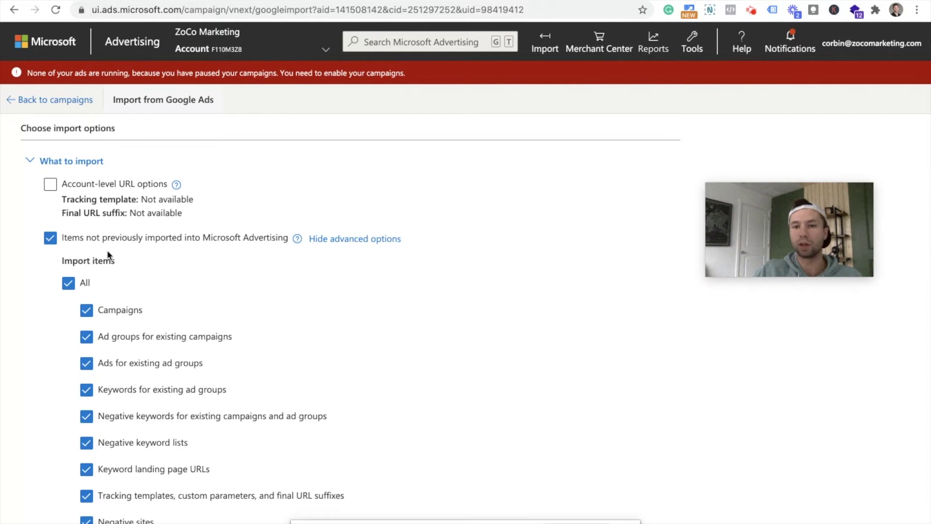
pyautogui.click(345, 238)
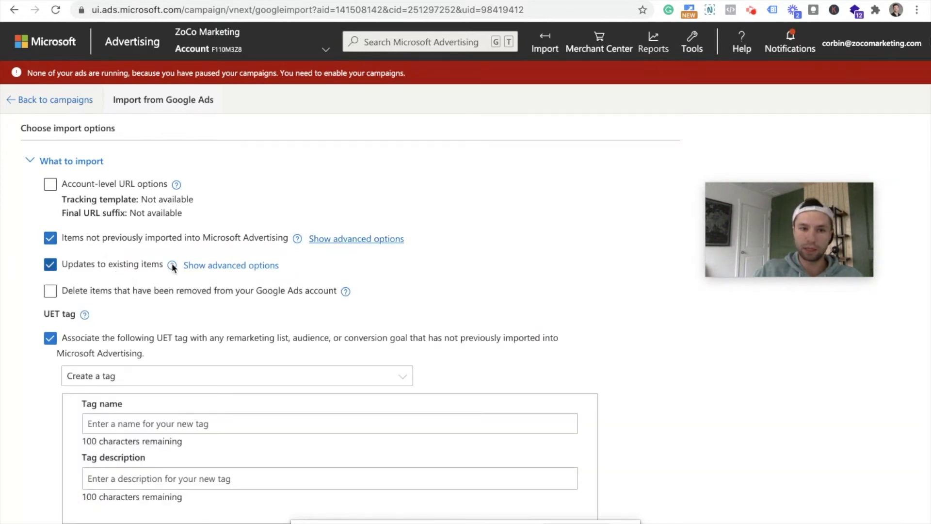
pyautogui.click(224, 266)
pyautogui.scroll(-2, 217, 347)
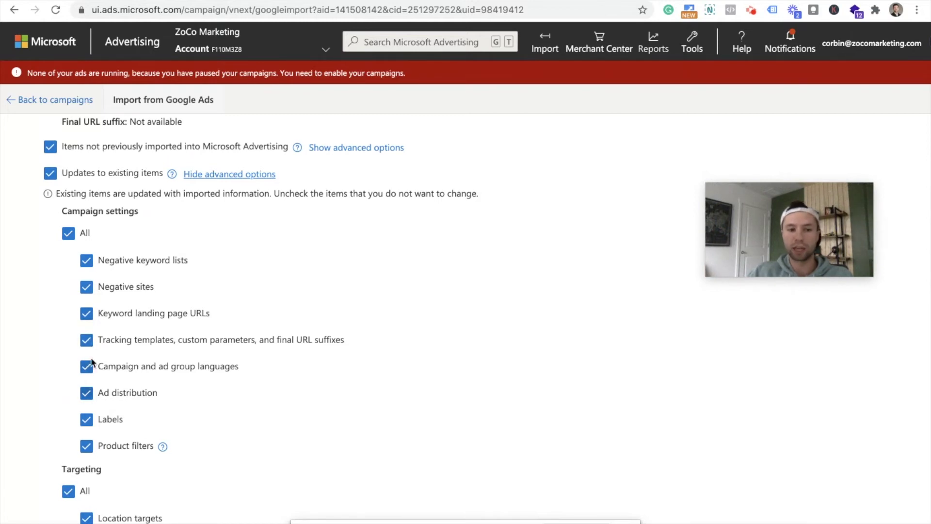
pyautogui.click(88, 421)
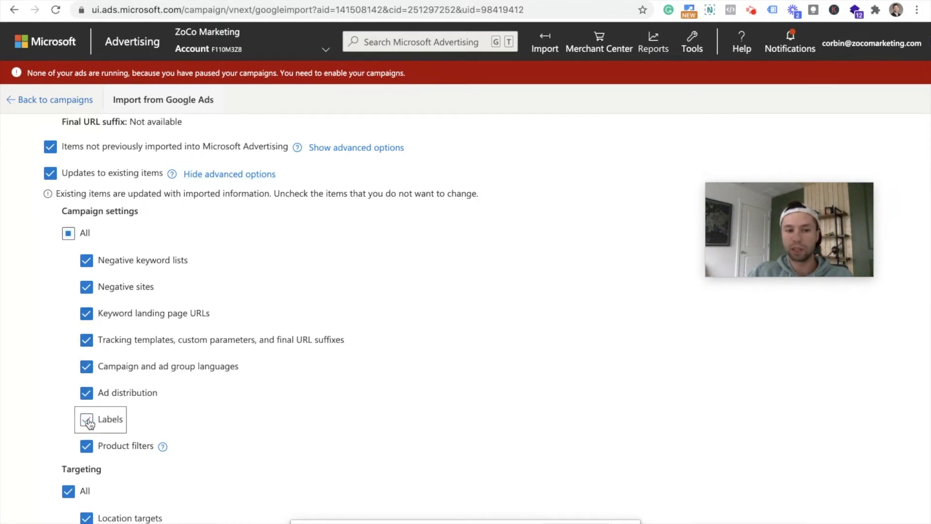
pyautogui.click(87, 420)
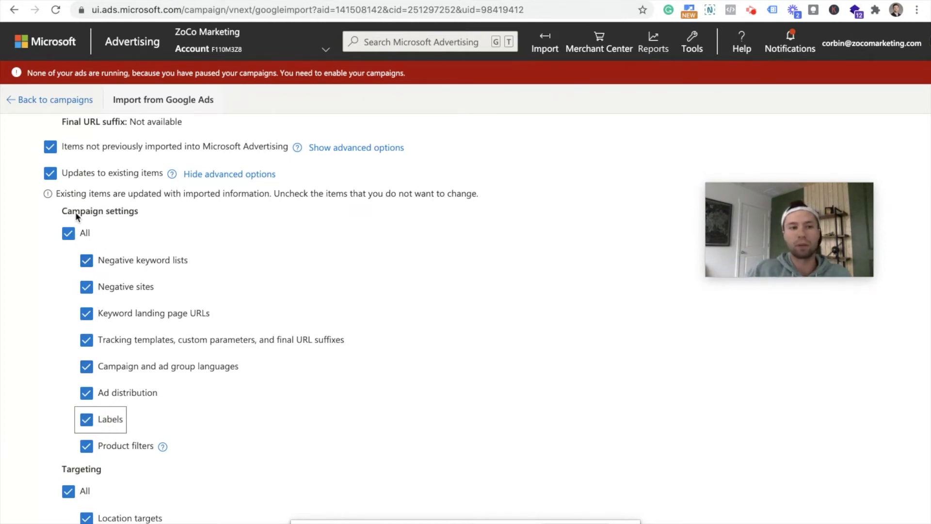
pyautogui.click(232, 175)
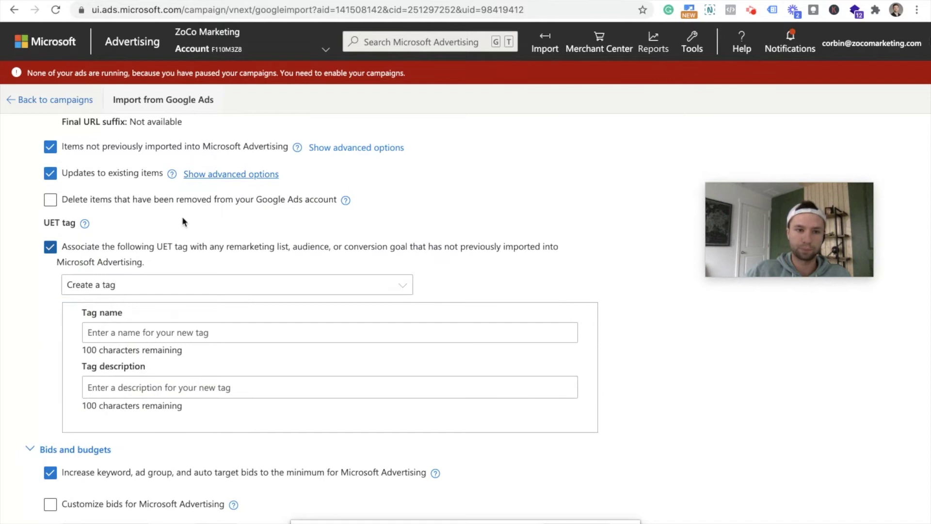
# Step: Change the UET tag option from Create a tag to Select a tag
pyautogui.scroll(2, 180, 229)
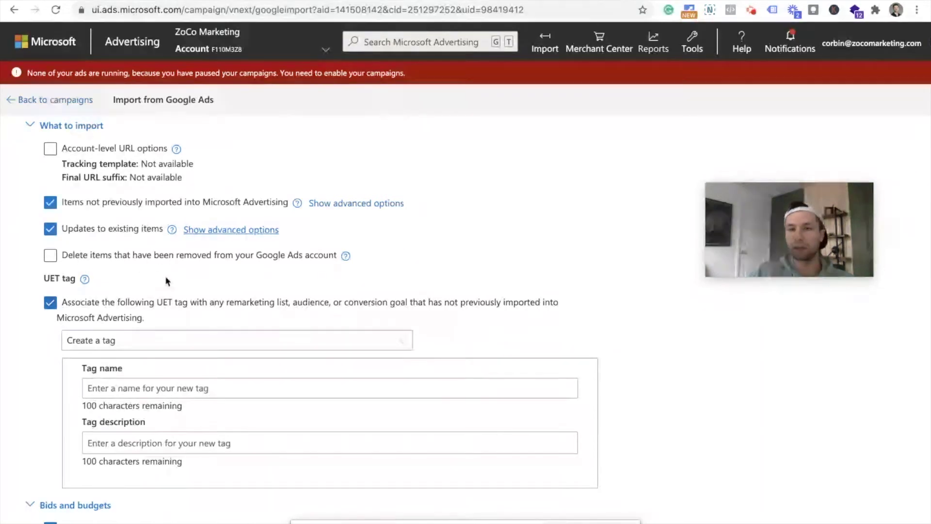
pyautogui.scroll(-1, 202, 289)
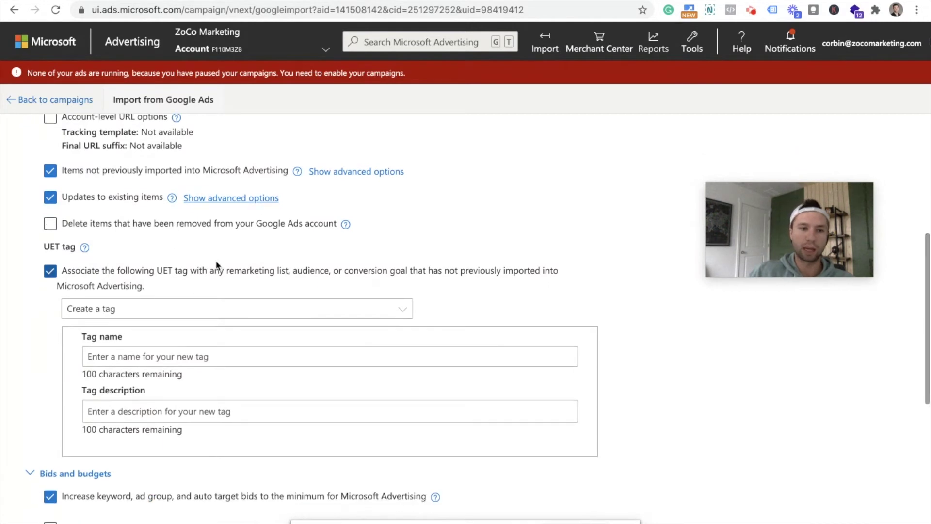
pyautogui.scroll(-2, 217, 262)
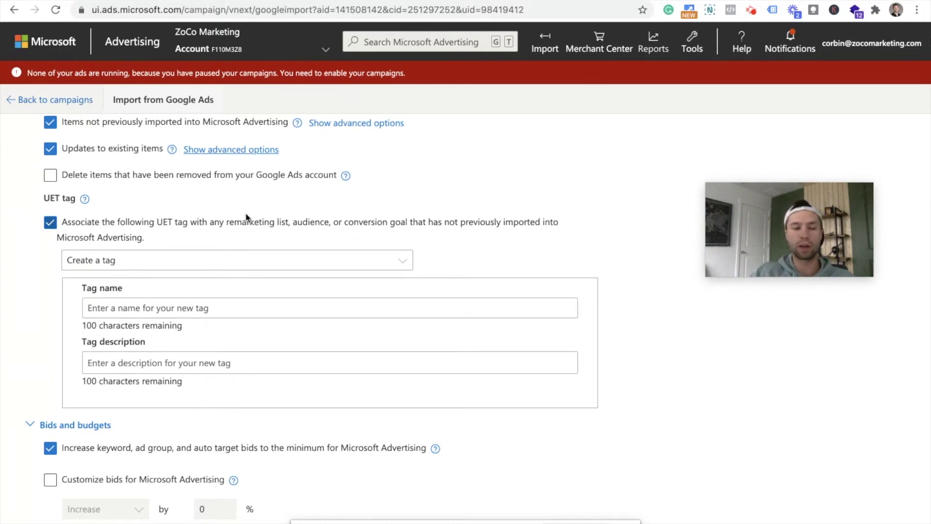
pyautogui.click(250, 265)
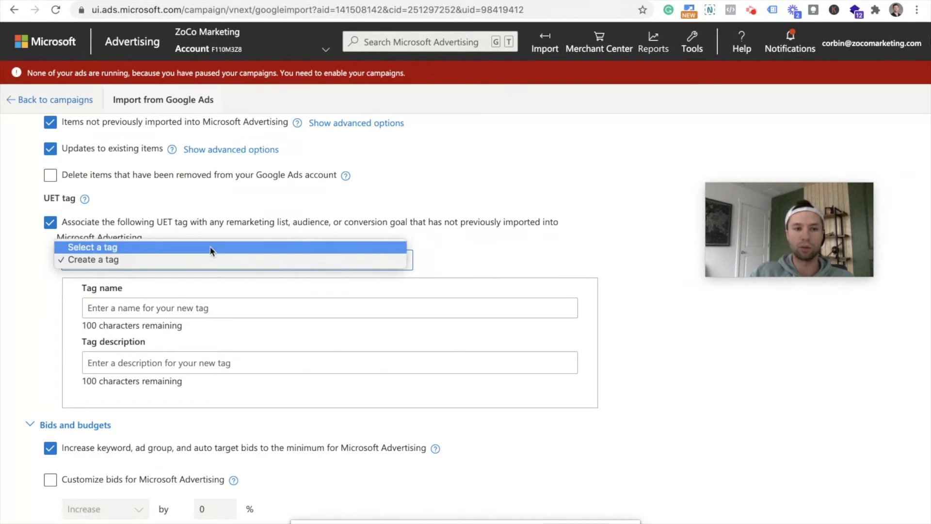
pyautogui.click(234, 247)
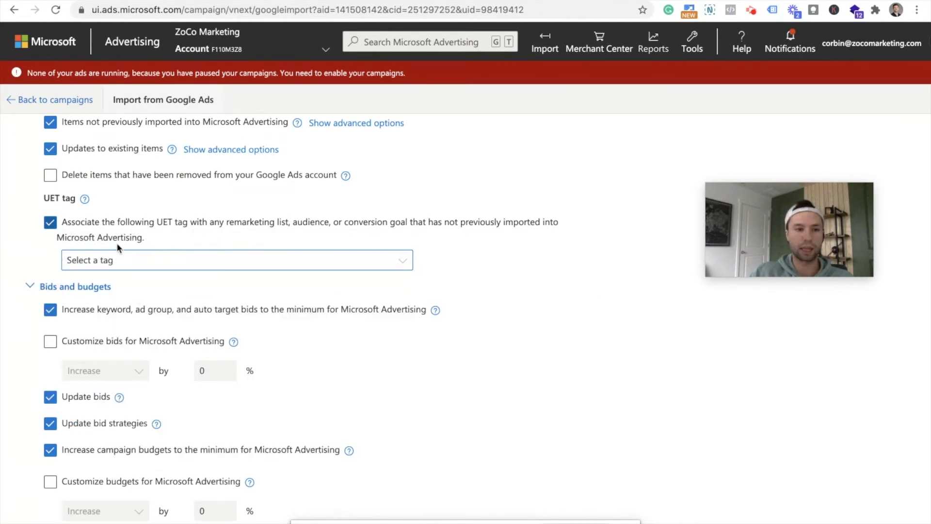
pyautogui.scroll(-1, 136, 273)
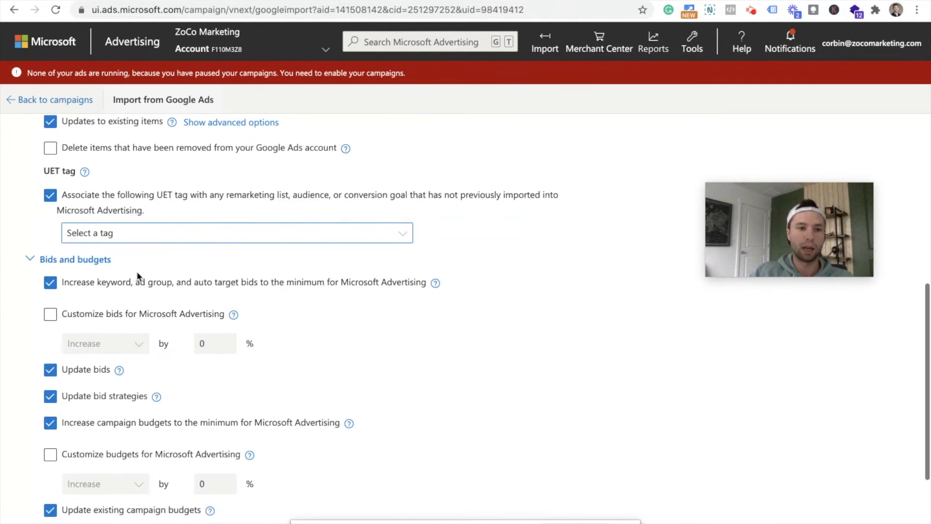
pyautogui.click(204, 237)
pyautogui.click(25, 228)
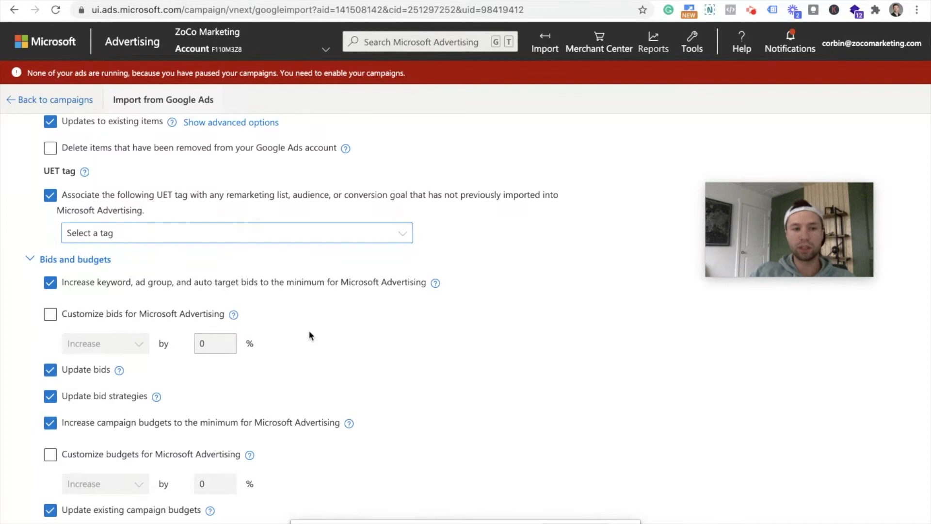
# Step: Turn on bid customization under Bids and budgets, set to Increase by 0%
pyautogui.scroll(-1, 309, 330)
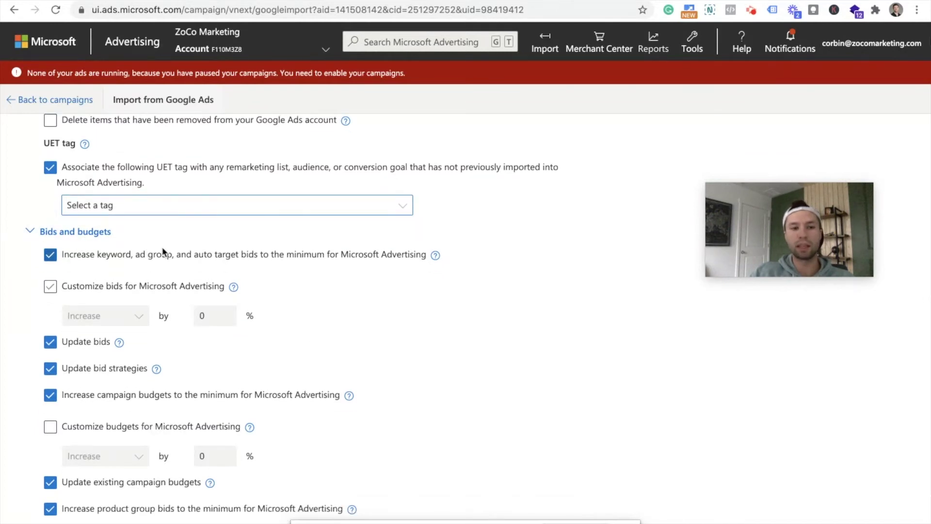
pyautogui.scroll(-1, 155, 266)
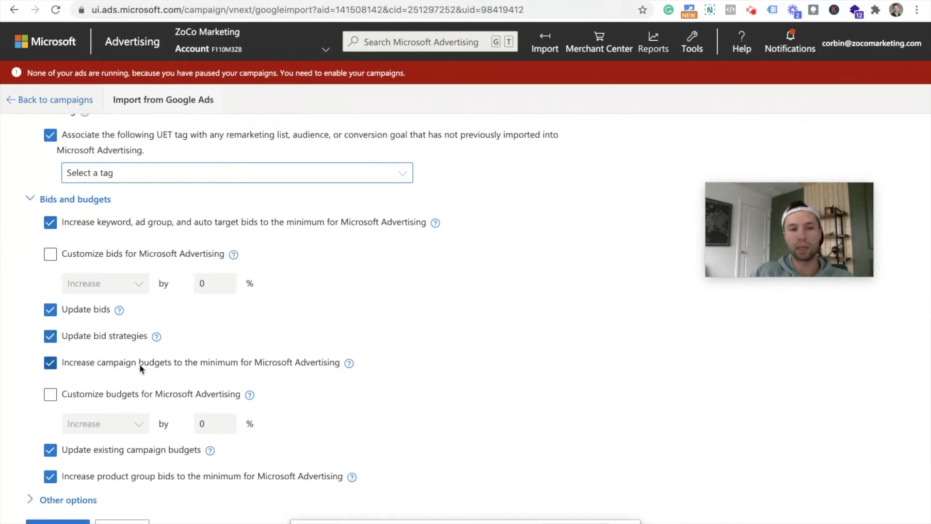
pyautogui.scroll(1, 217, 329)
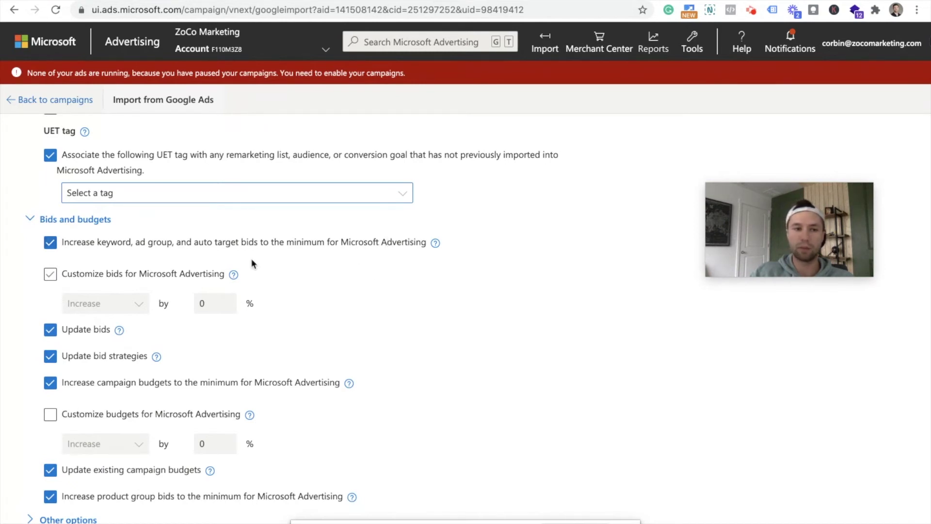
pyautogui.click(50, 275)
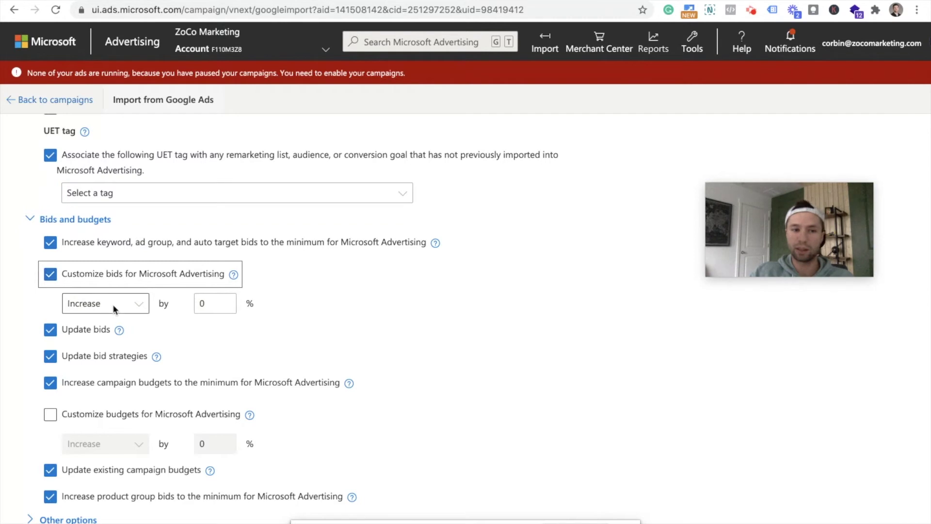
# Step: Set imported bids to Decrease by 50%
pyautogui.click(125, 309)
pyautogui.click(120, 315)
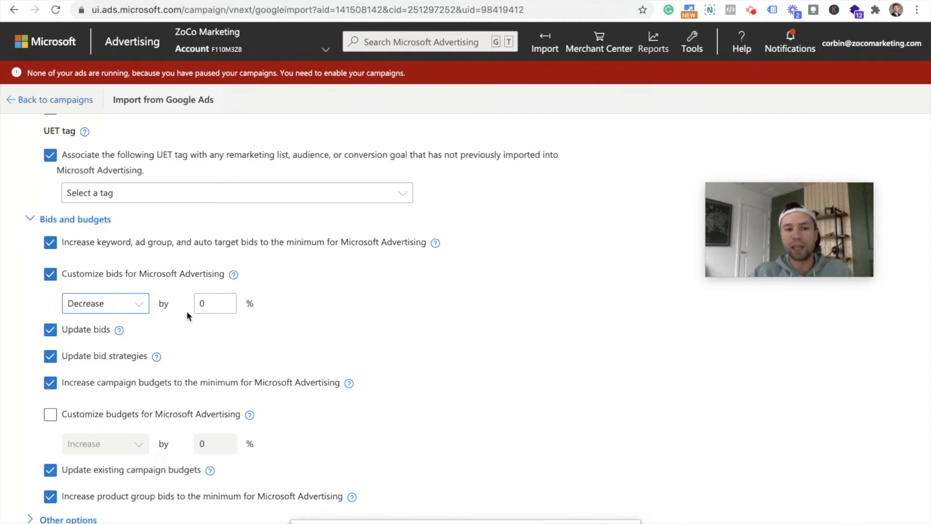
pyautogui.click(207, 305)
pyautogui.press('BackSpace')
pyautogui.write('50')
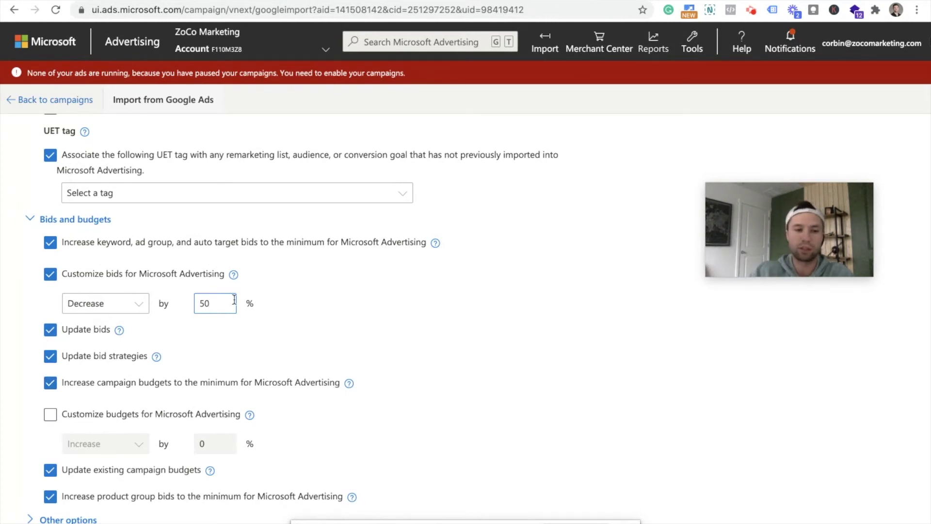
pyautogui.click(234, 300)
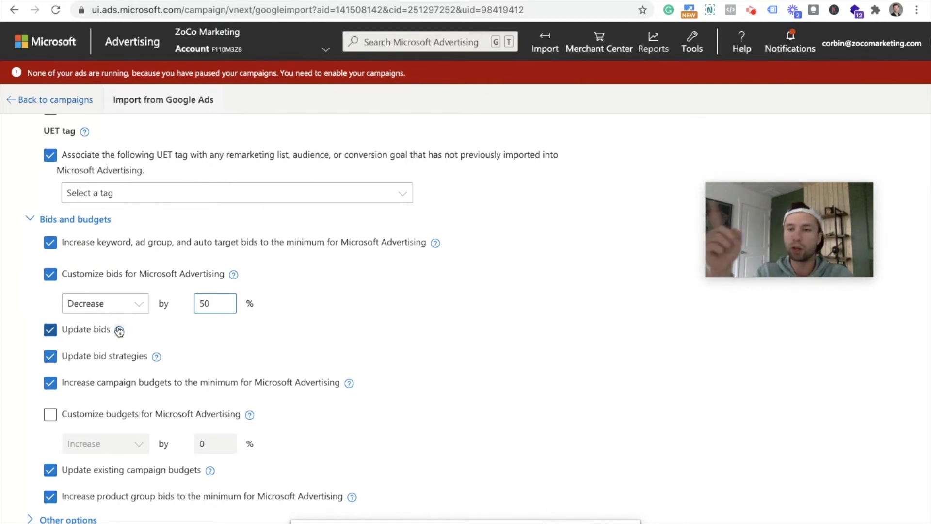
# Step: Untick Update bids and Update bid strategies for existing campaigns
pyautogui.click(50, 330)
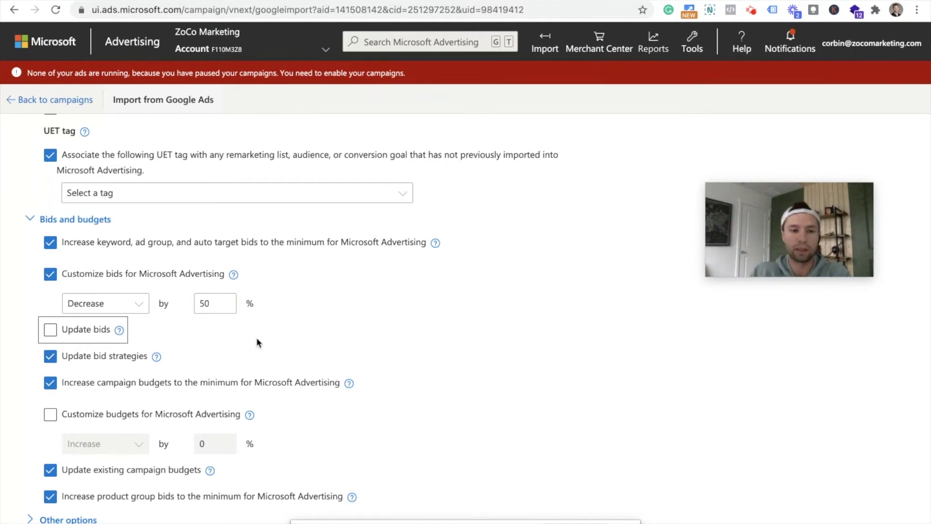
pyautogui.scroll(-1, 265, 339)
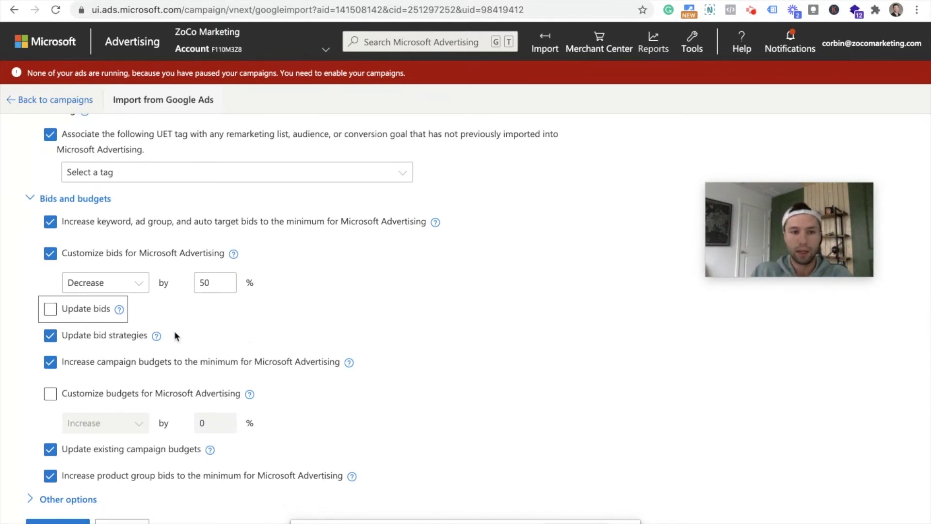
pyautogui.click(157, 338)
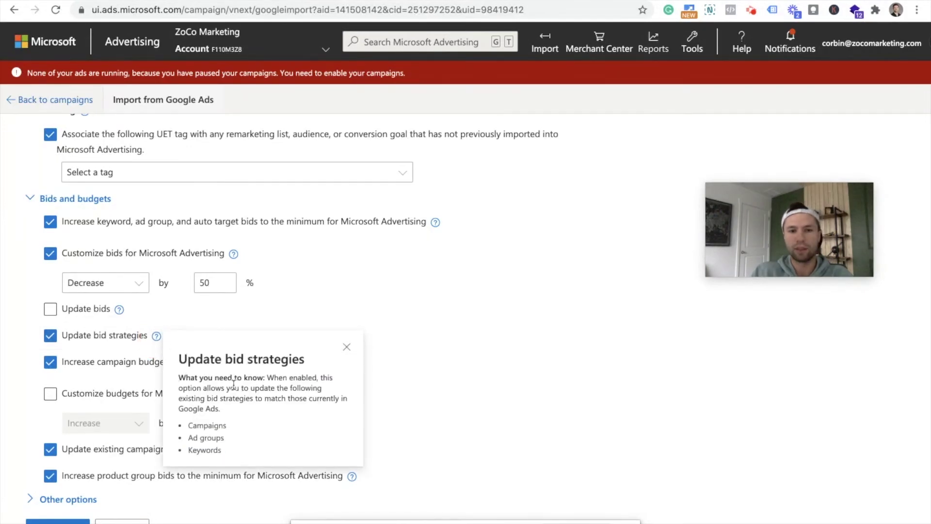
pyautogui.click(150, 311)
pyautogui.click(50, 339)
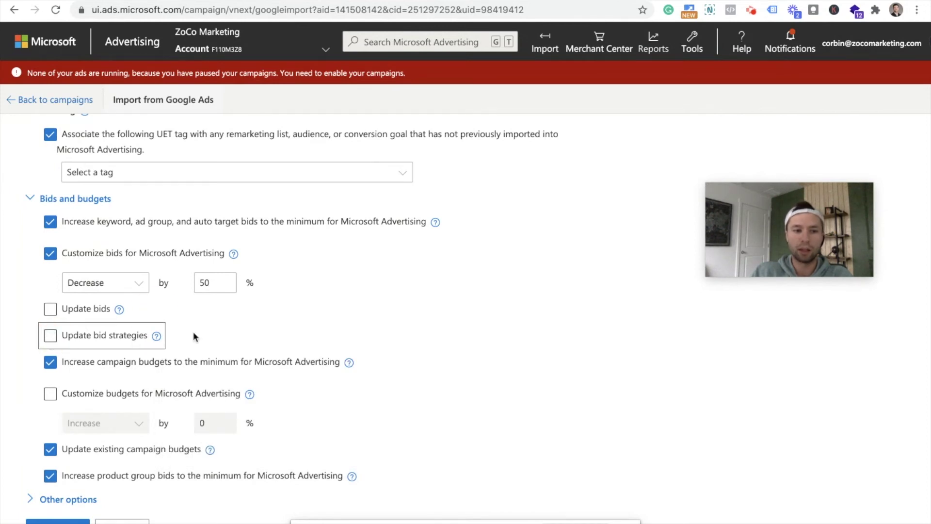
pyautogui.scroll(-1, 193, 333)
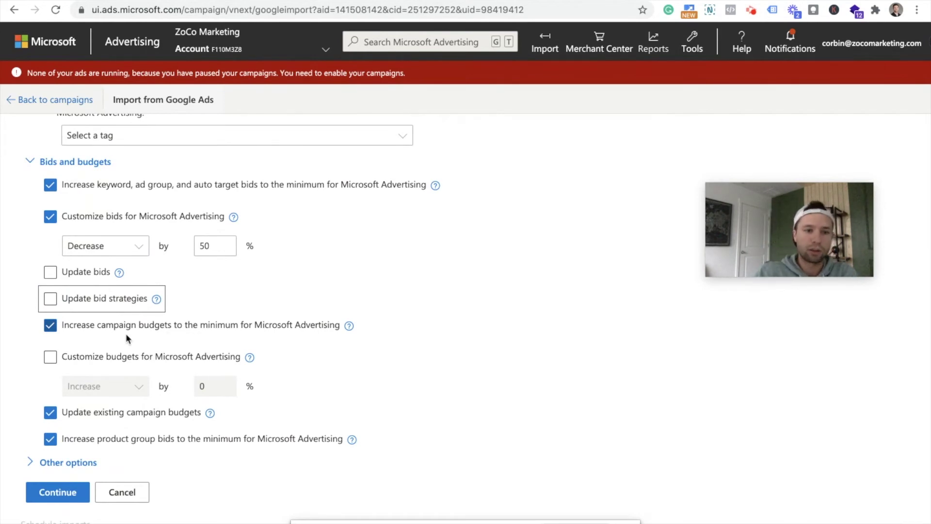
# Step: Turn on Customize budgets and set imported budgets to Decrease by 50%
pyautogui.scroll(-1, 295, 334)
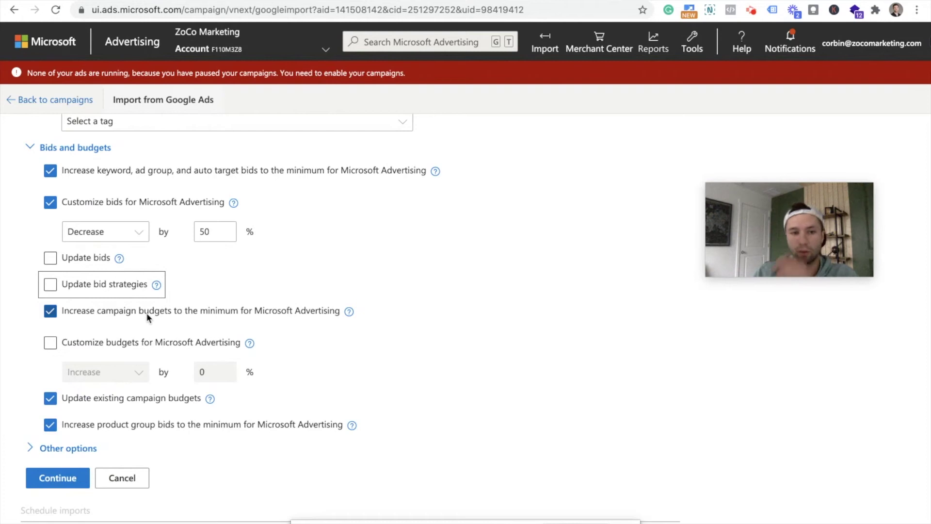
pyautogui.click(51, 343)
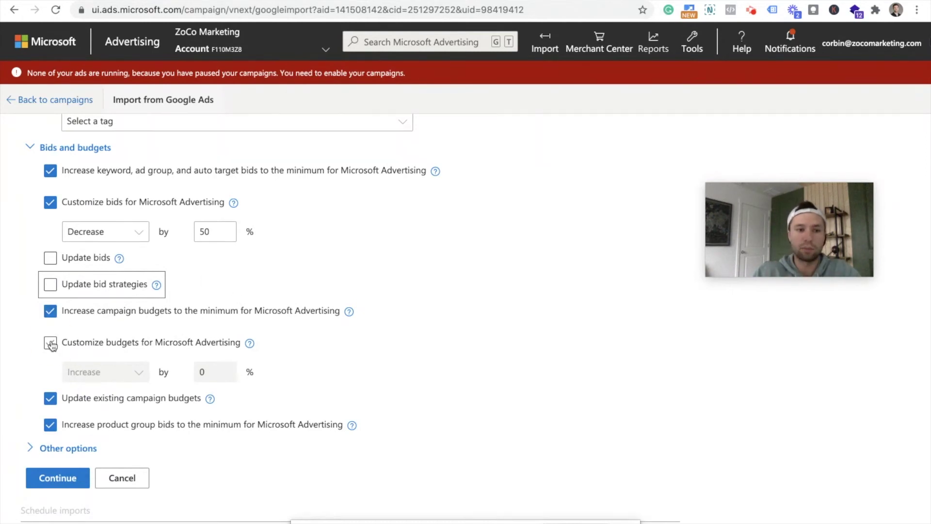
pyautogui.click(143, 370)
pyautogui.click(115, 386)
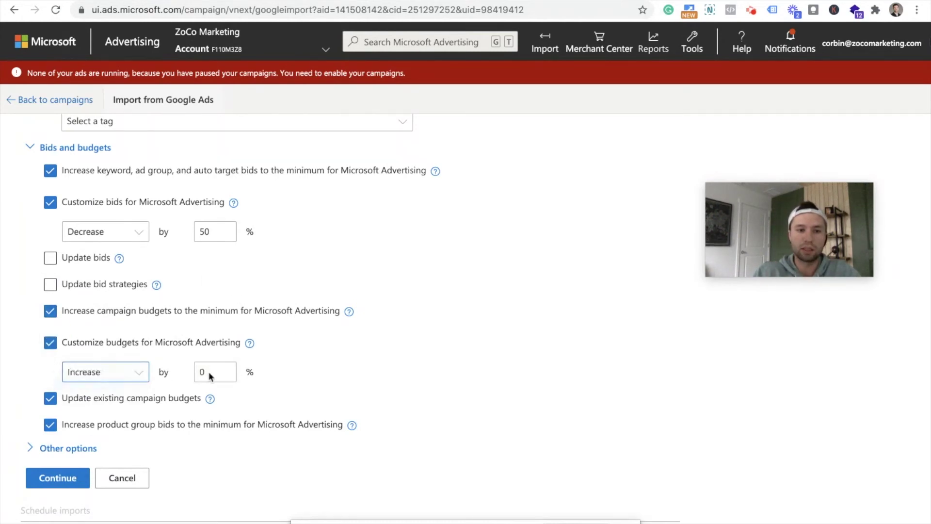
pyautogui.click(203, 373)
pyautogui.press('BackSpace')
pyautogui.write('50')
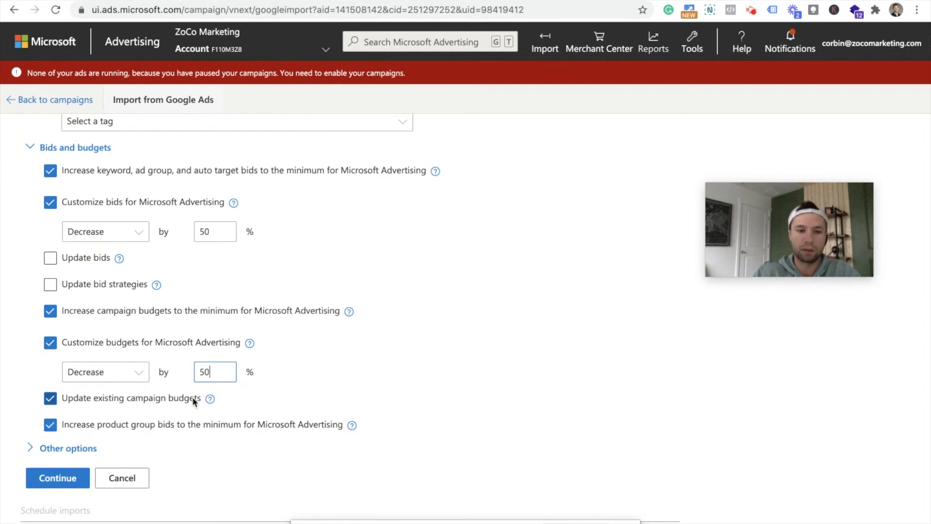
pyautogui.click(371, 362)
# Step: Untick Update existing campaign budgets and expand the other import options
pyautogui.scroll(-1, 310, 343)
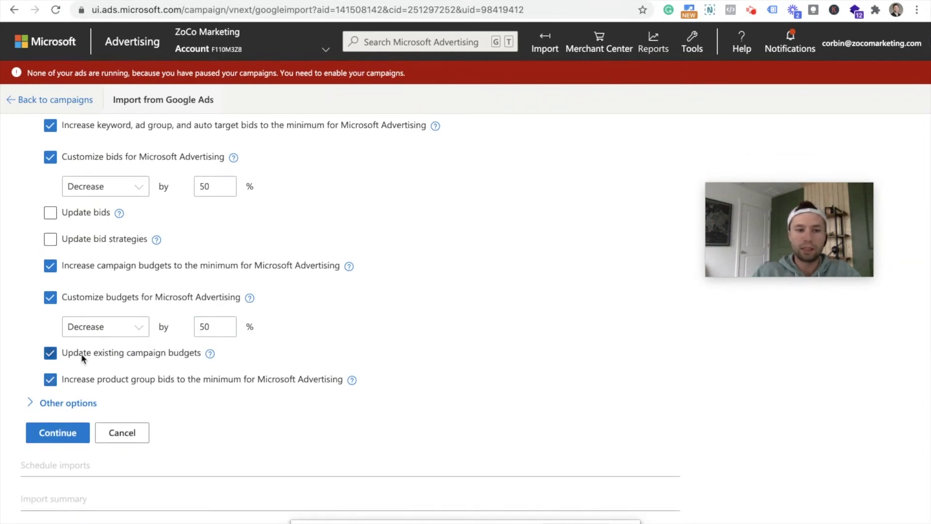
pyautogui.click(68, 357)
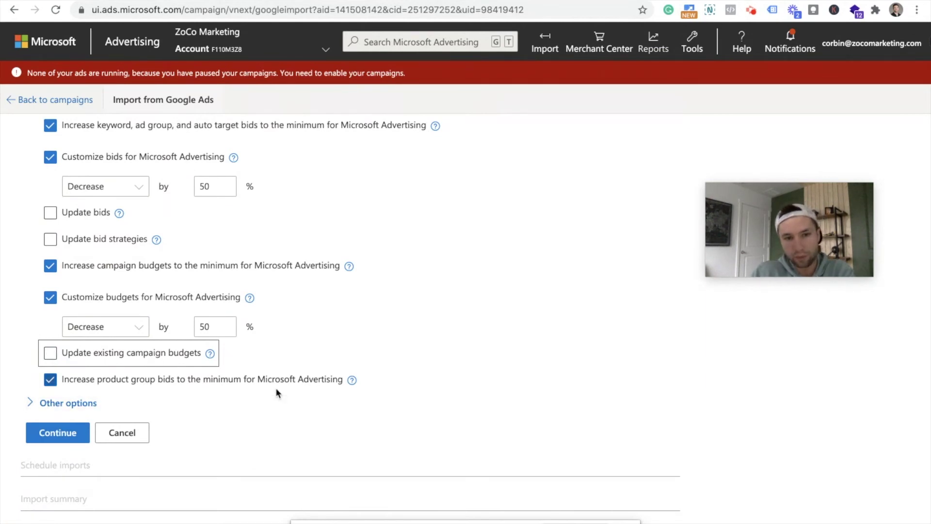
pyautogui.click(276, 402)
pyautogui.scroll(-4, 145, 340)
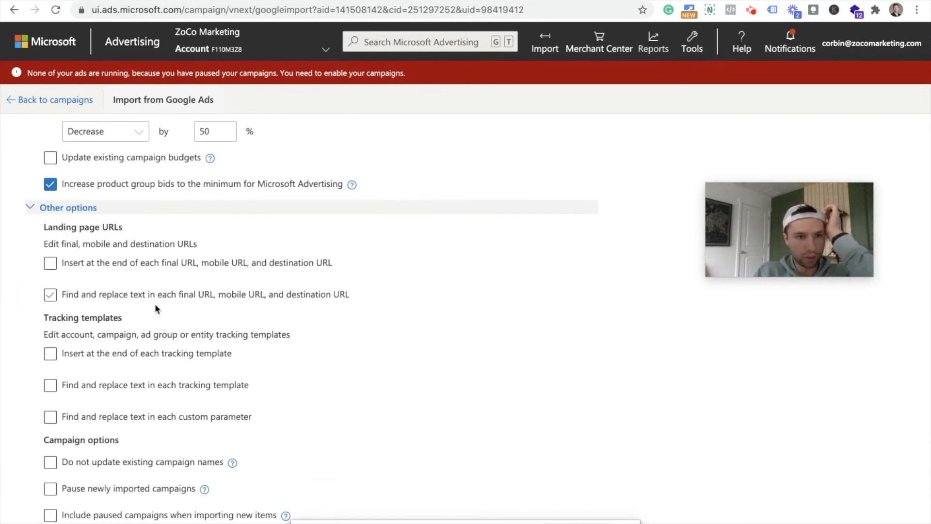
# Step: Toggle Insert at the end of each final URL on and back off to reveal its text box
pyautogui.scroll(-1, 212, 290)
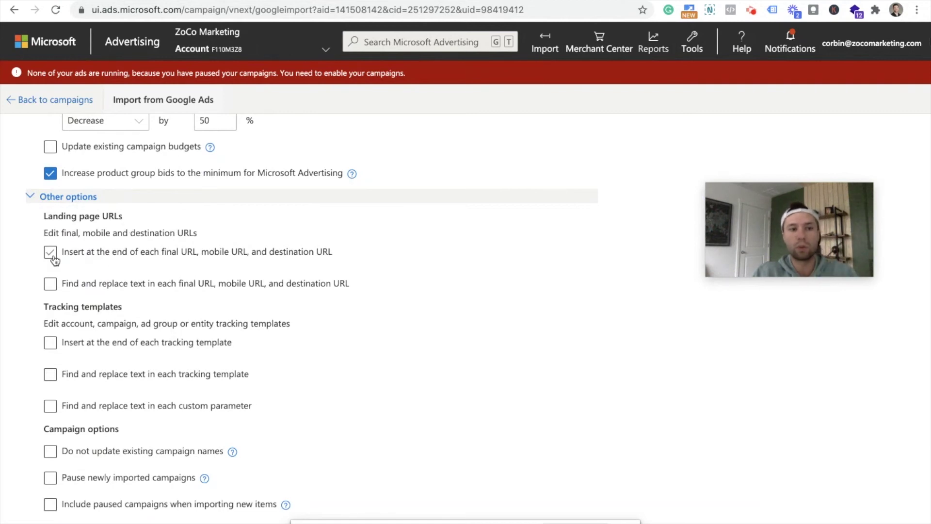
pyautogui.click(96, 254)
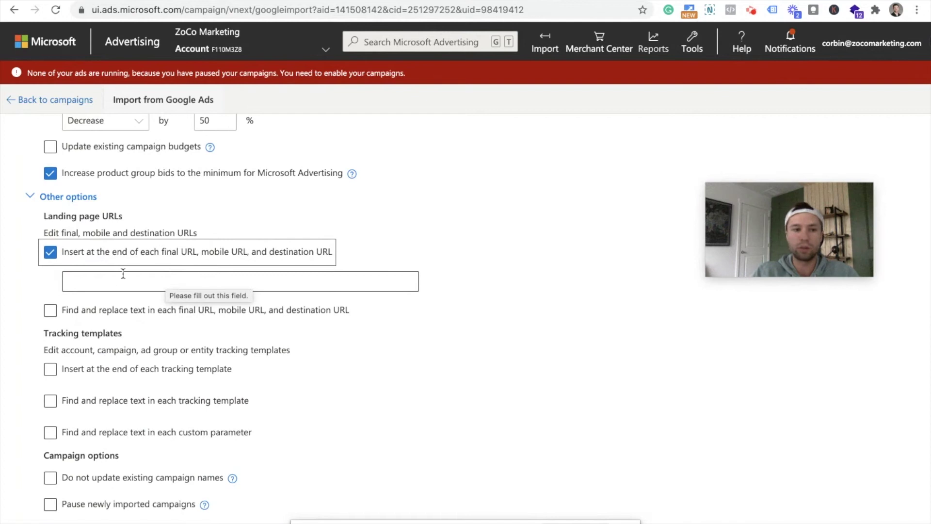
pyautogui.click(50, 253)
# Step: Toggle the tracking template and campaign import options below, leaving them off
pyautogui.click(50, 285)
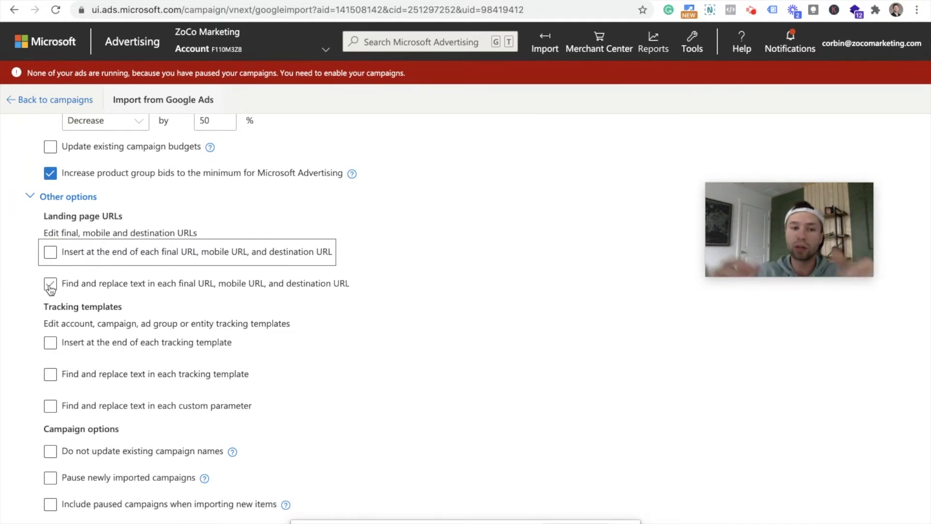
pyautogui.click(50, 284)
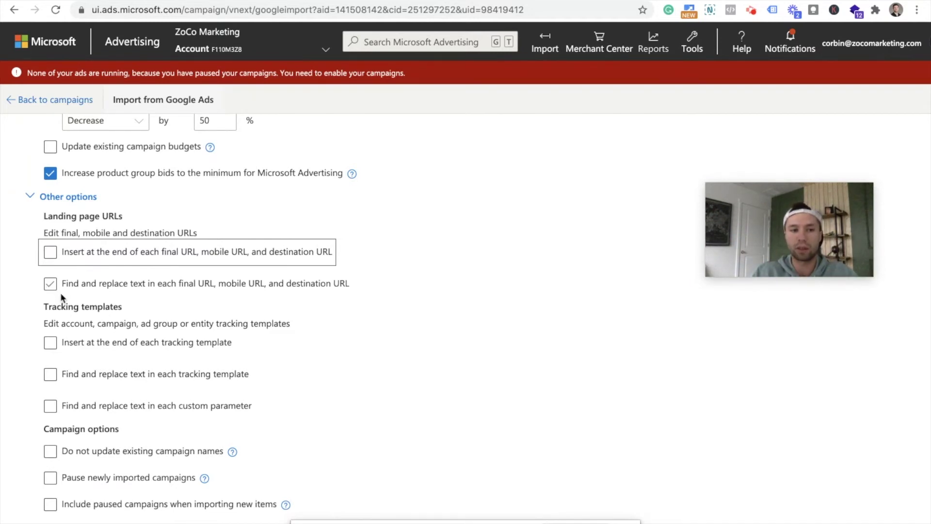
pyautogui.scroll(-1, 130, 302)
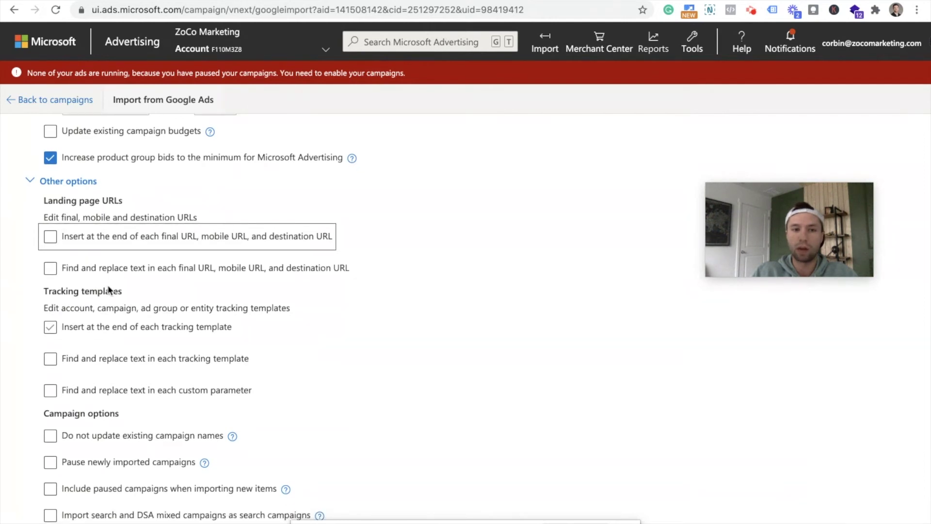
pyautogui.click(57, 268)
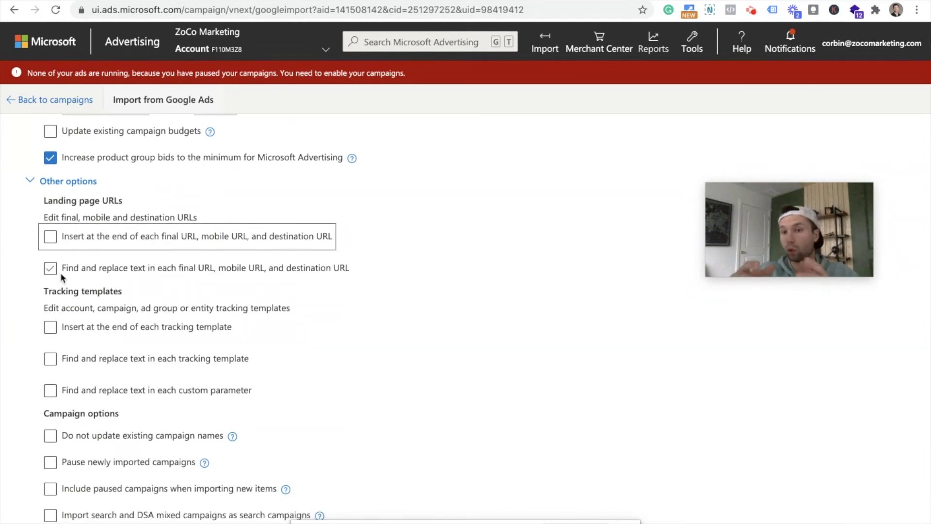
pyautogui.click(58, 272)
pyautogui.scroll(-1, 139, 322)
pyautogui.scroll(-1, 137, 320)
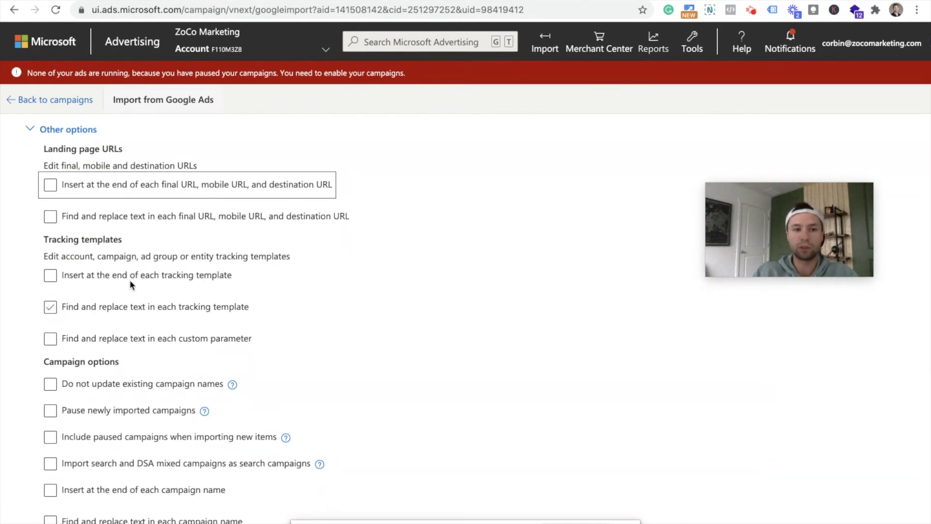
# Step: Enable Do not update existing campaign names, Pause newly imported campaigns, and Include paused campaigns
pyautogui.scroll(-5, 146, 277)
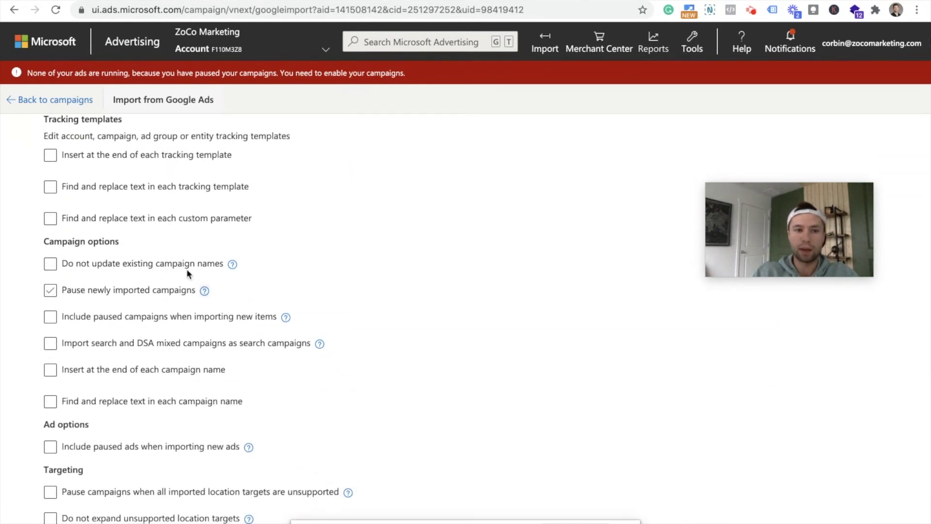
pyautogui.scroll(-2, 161, 315)
pyautogui.scroll(-2, 161, 313)
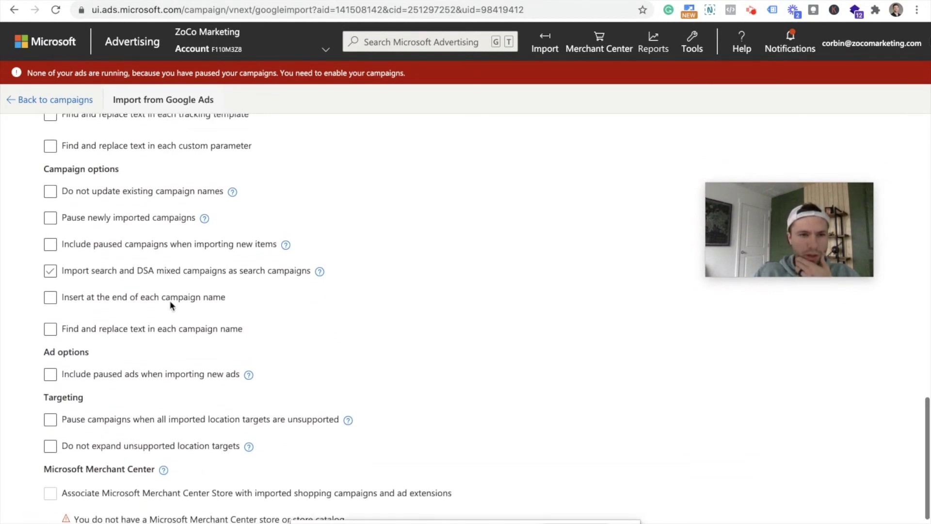
pyautogui.scroll(1, 160, 303)
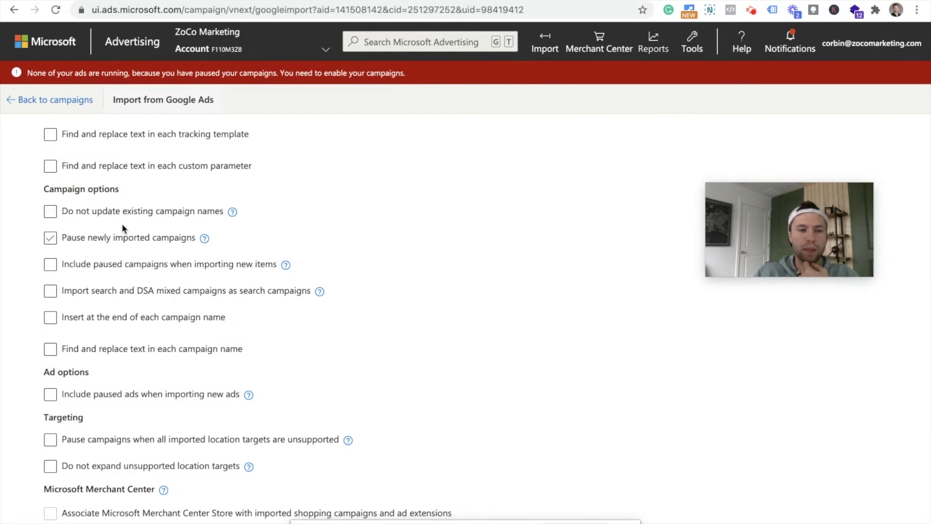
pyautogui.click(49, 210)
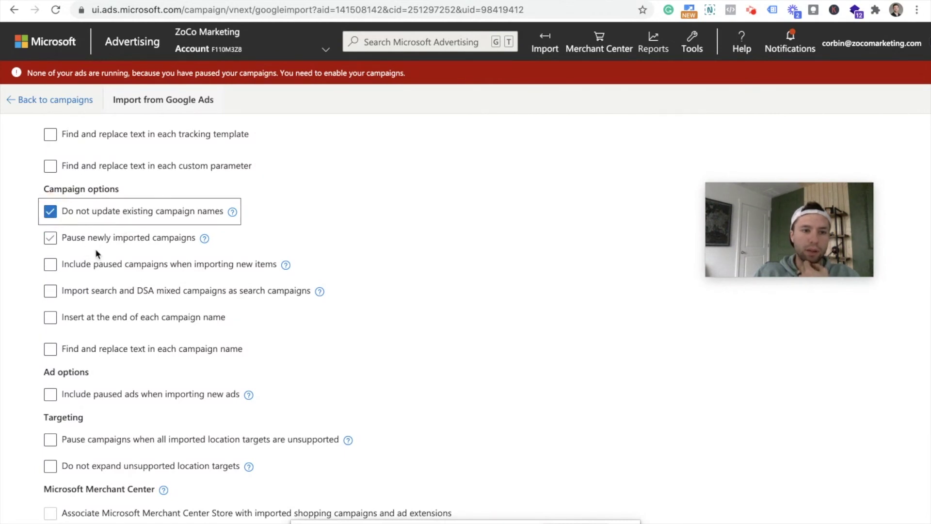
pyautogui.scroll(-1, 108, 259)
pyautogui.scroll(-1, 108, 260)
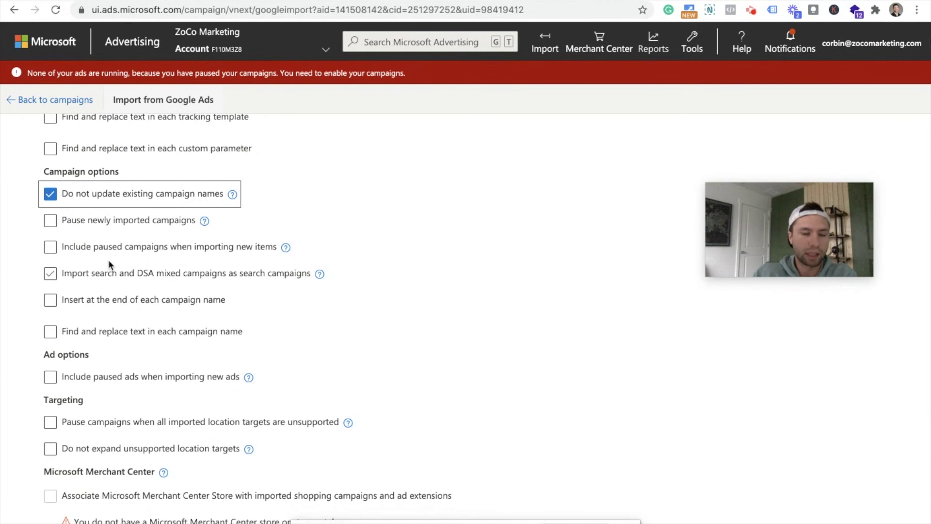
pyautogui.click(50, 221)
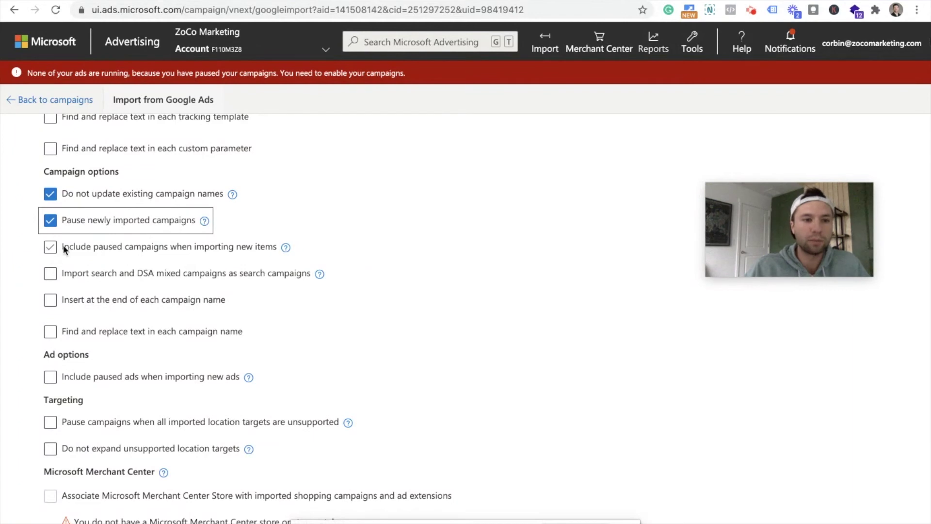
pyautogui.click(51, 248)
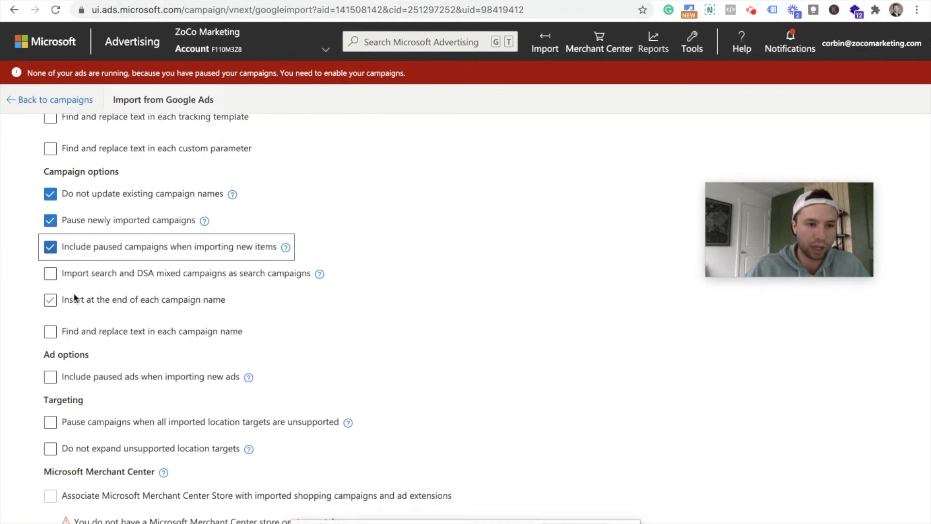
pyautogui.scroll(-1, 96, 307)
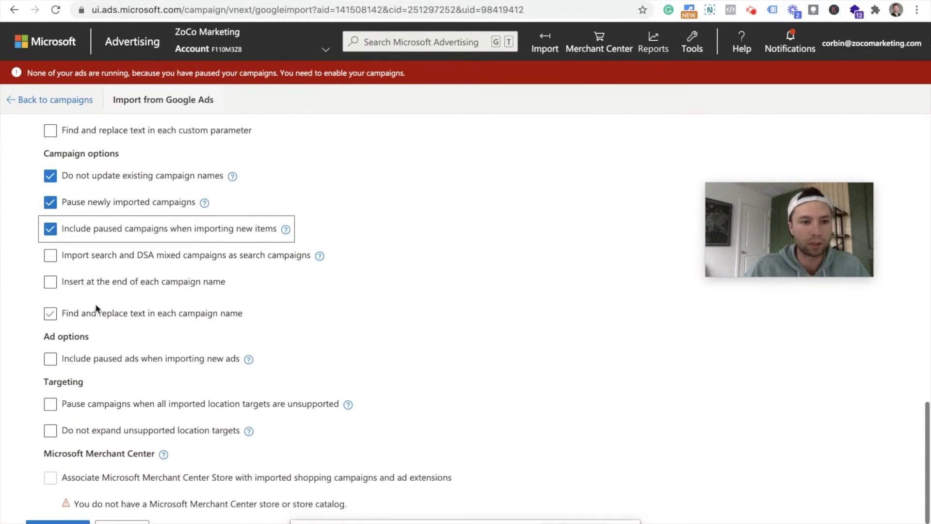
pyautogui.scroll(-1, 96, 307)
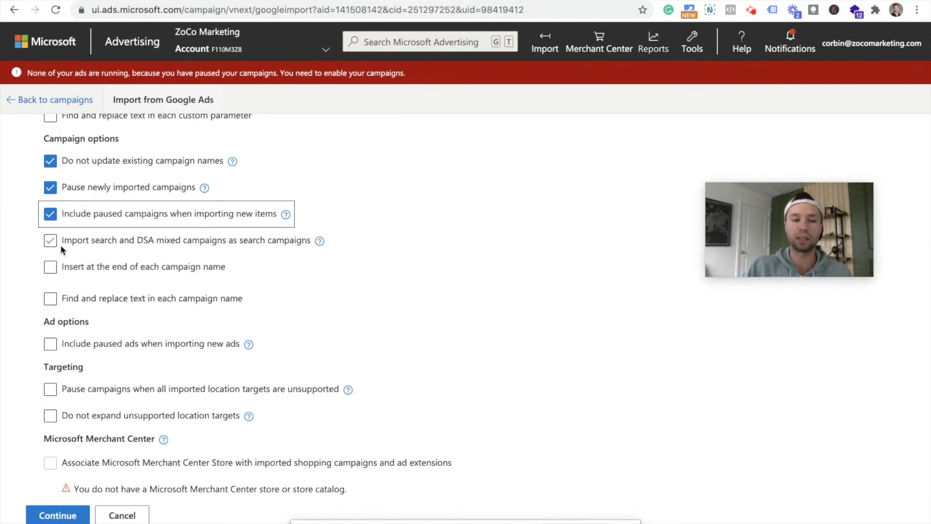
pyautogui.scroll(-1, 89, 287)
pyautogui.scroll(-2, 89, 287)
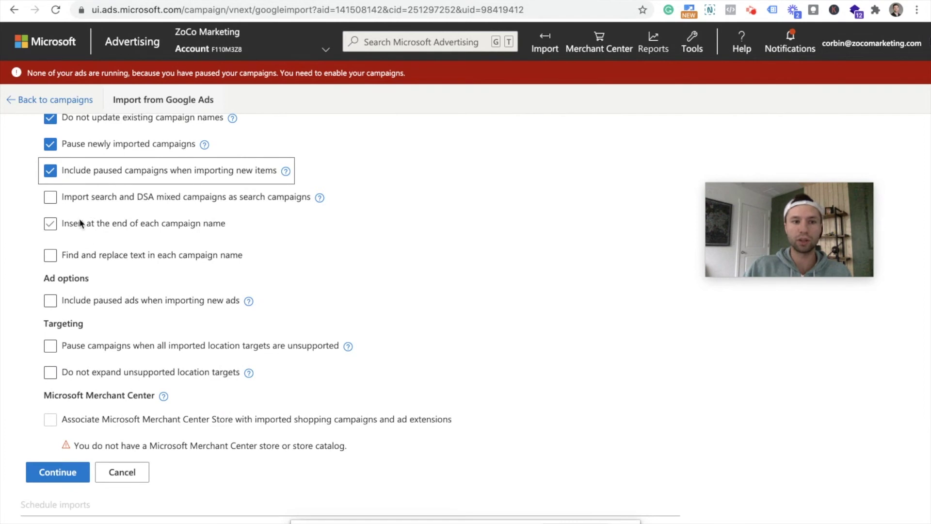
pyautogui.scroll(-1, 98, 226)
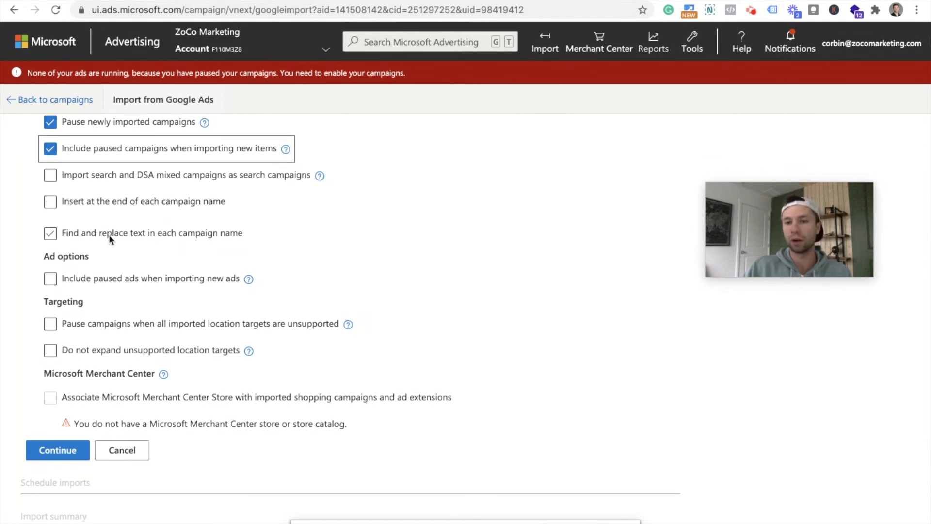
pyautogui.scroll(-1, 123, 235)
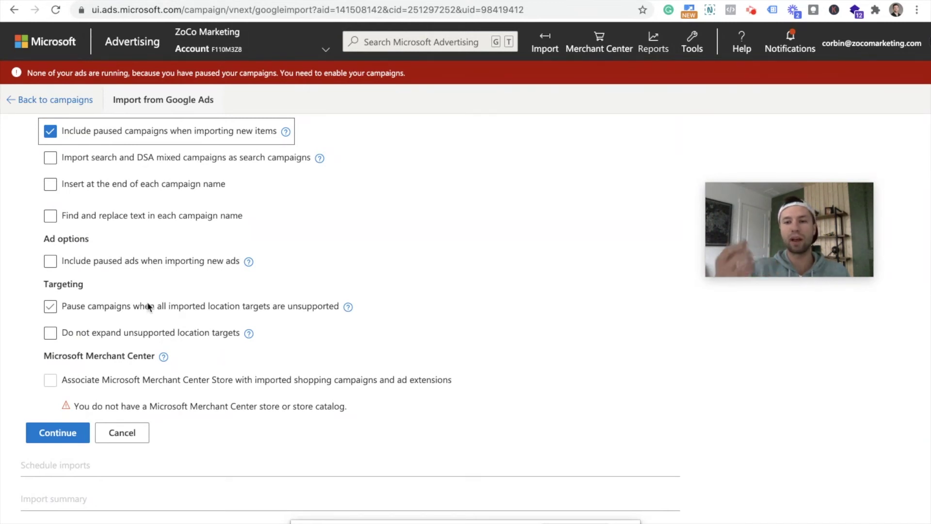
pyautogui.click(111, 309)
pyautogui.click(90, 305)
pyautogui.click(73, 309)
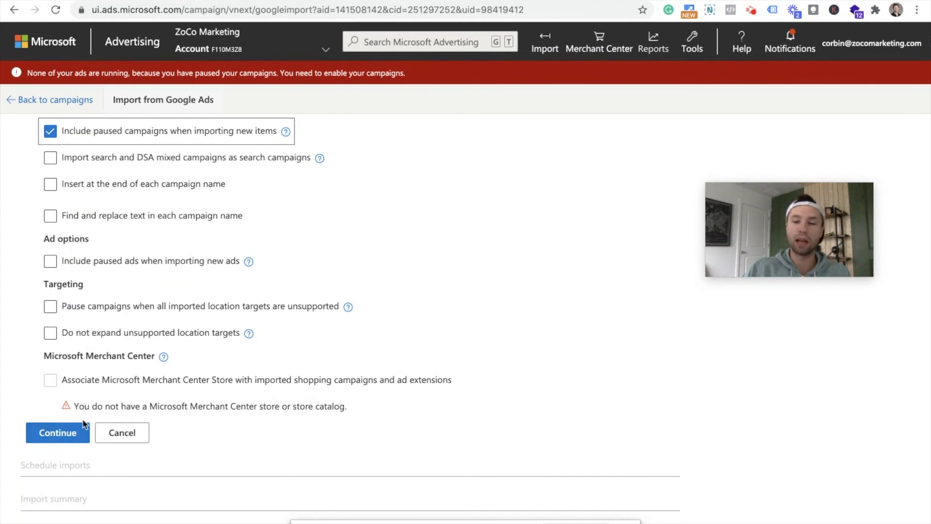
pyautogui.scroll(15, 157, 259)
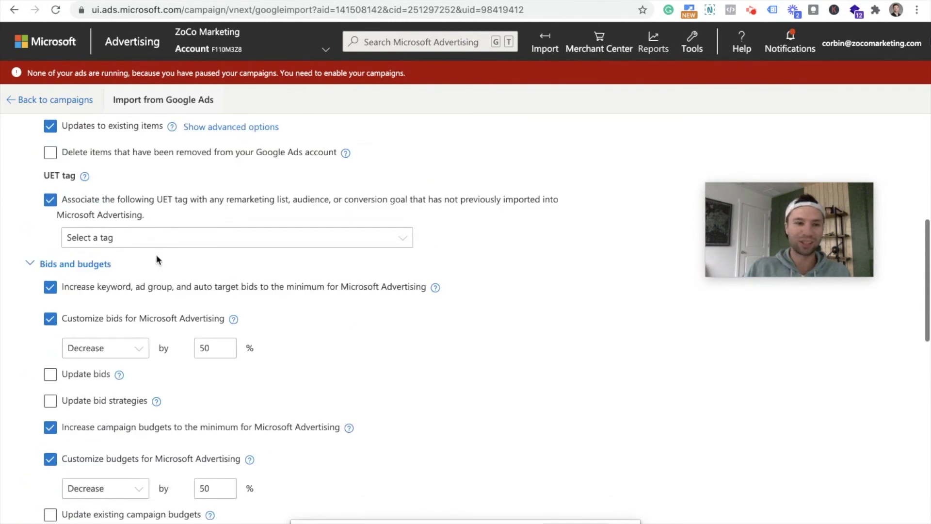
pyautogui.scroll(-15, 156, 255)
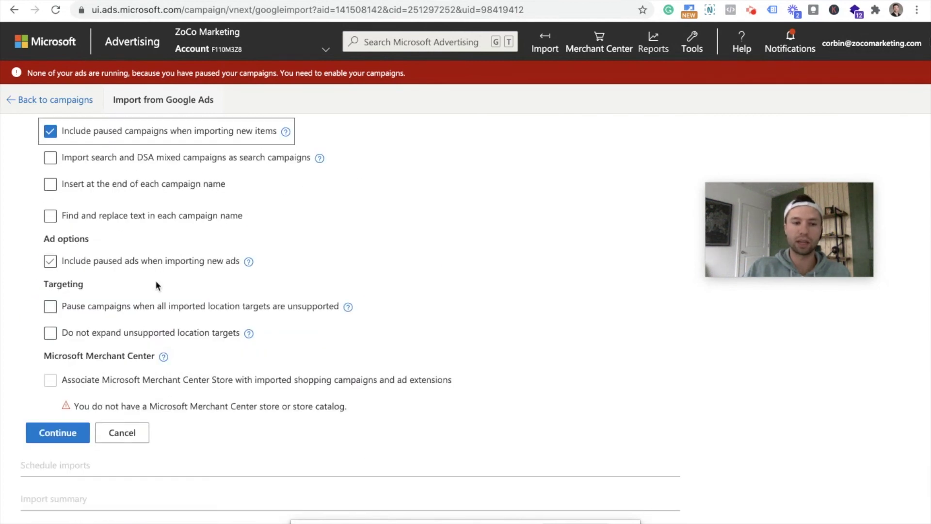
# Step: Accept the import options and choose Create a tag in the UET tag dropdown
pyautogui.click(57, 432)
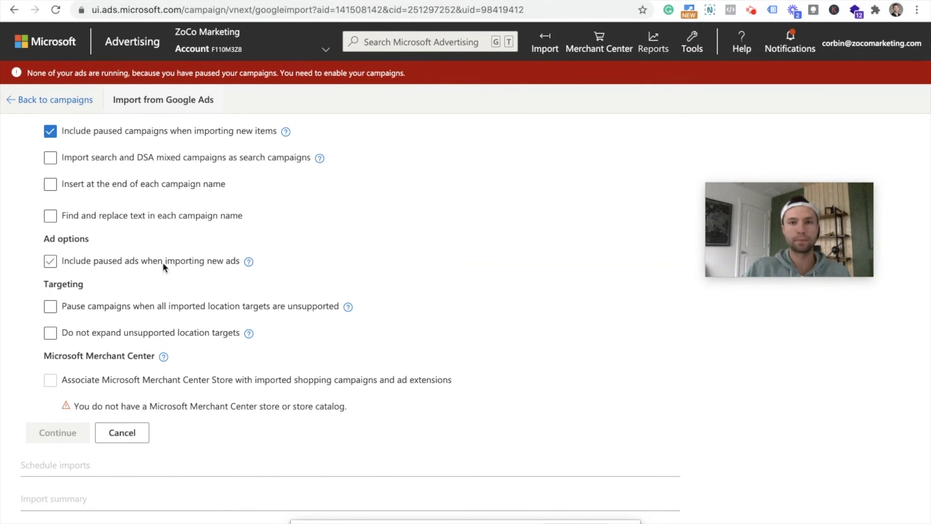
pyautogui.scroll(1, 177, 304)
pyautogui.scroll(10, 177, 304)
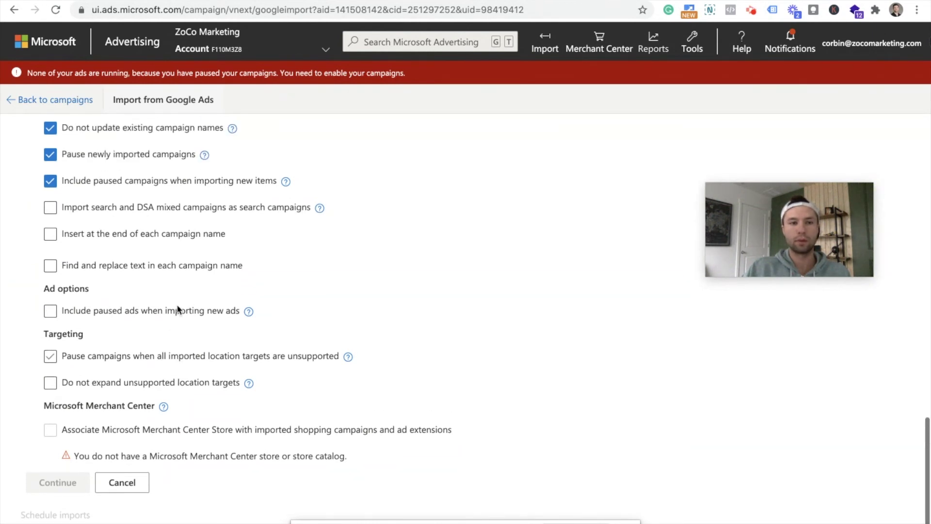
pyautogui.scroll(10, 177, 304)
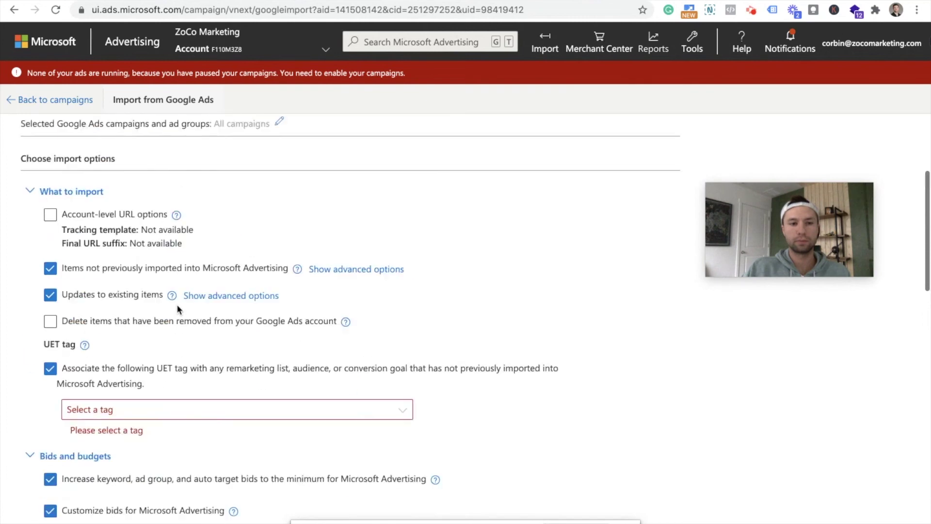
pyautogui.scroll(-5, 176, 304)
pyautogui.click(151, 320)
pyautogui.click(151, 321)
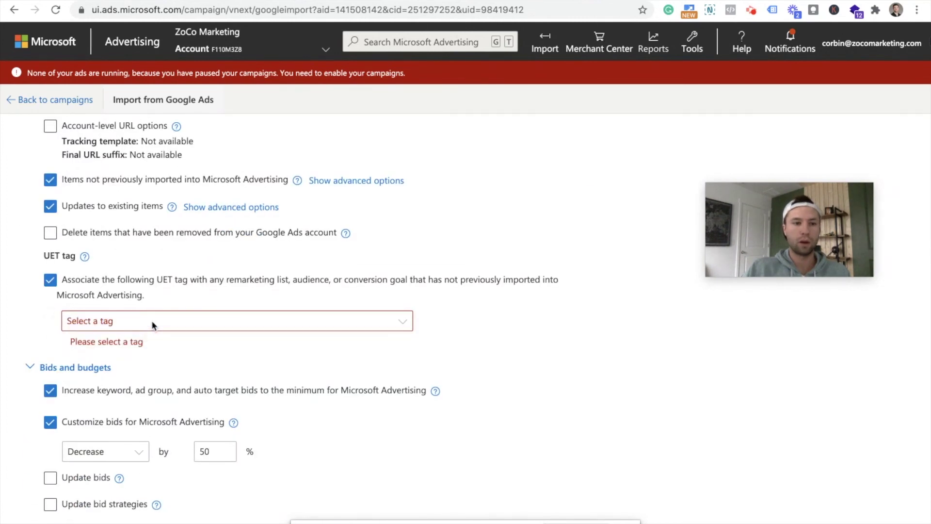
pyautogui.click(162, 320)
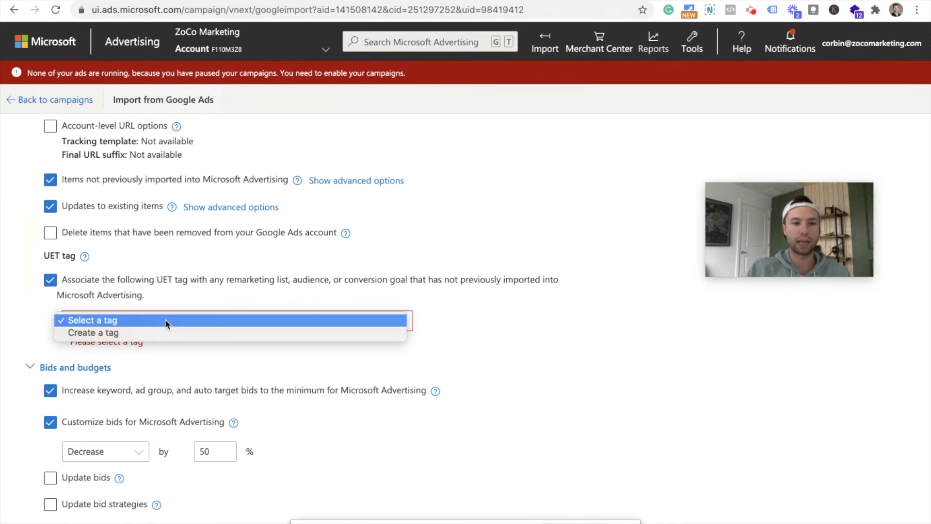
pyautogui.click(151, 333)
# Step: Name the new UET tag 'Demo Tag' with description 'This is a demo tag', then continue
pyautogui.click(160, 370)
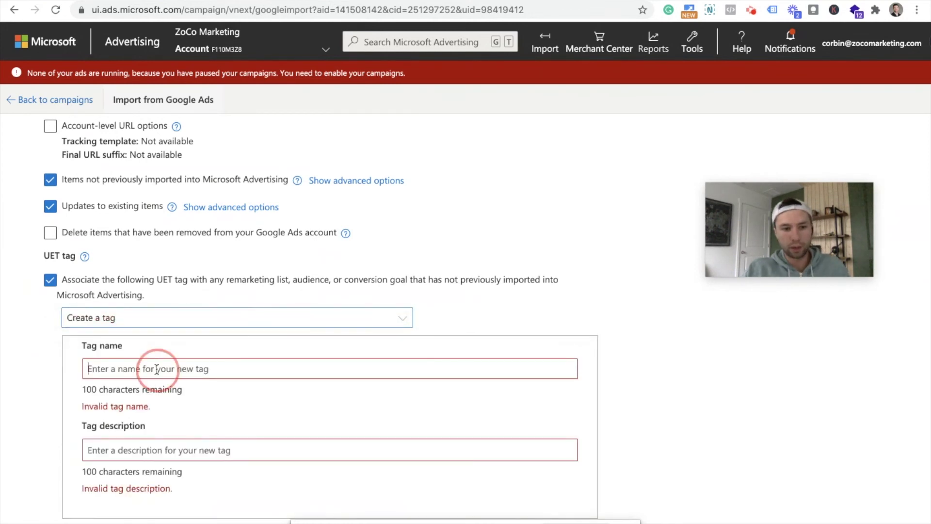
pyautogui.write('Deno')
pyautogui.press('BackSpace')
pyautogui.press('BackSpace')
pyautogui.write('m')
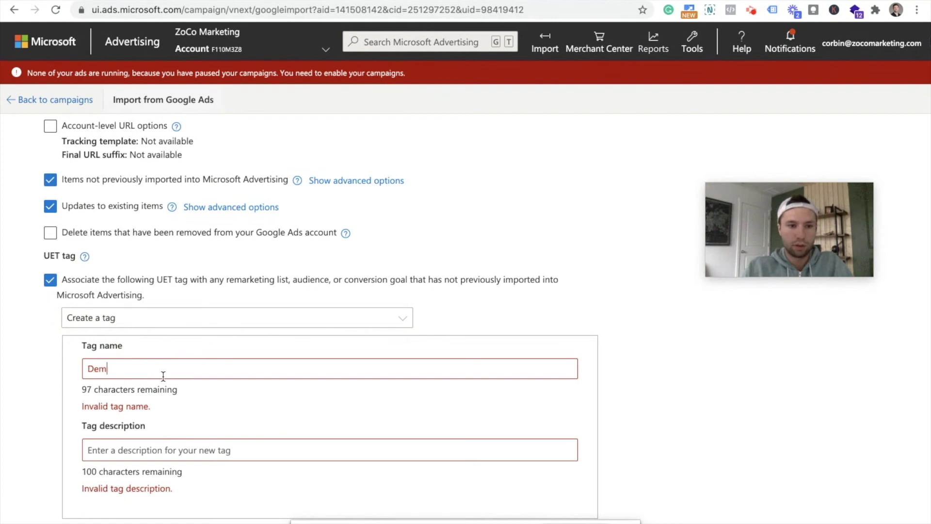
pyautogui.write('o Tag')
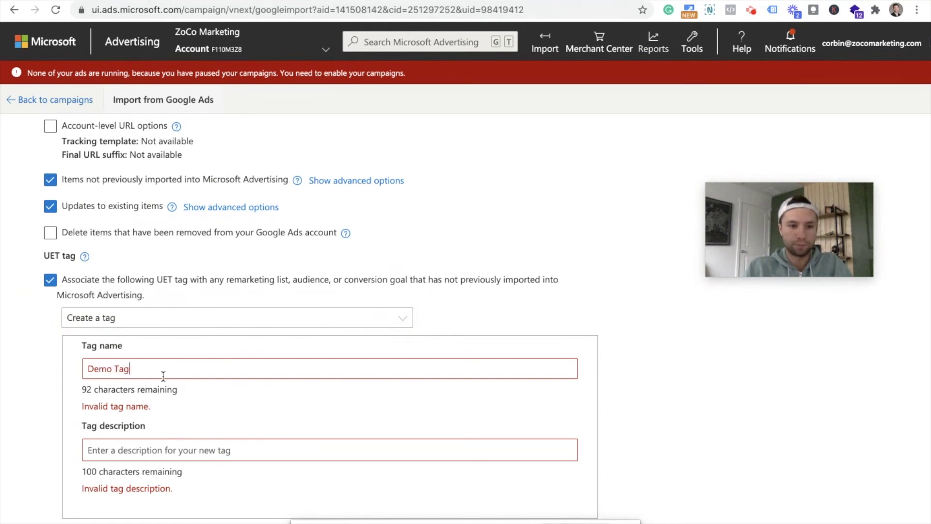
pyautogui.click(138, 452)
pyautogui.write('Thi')
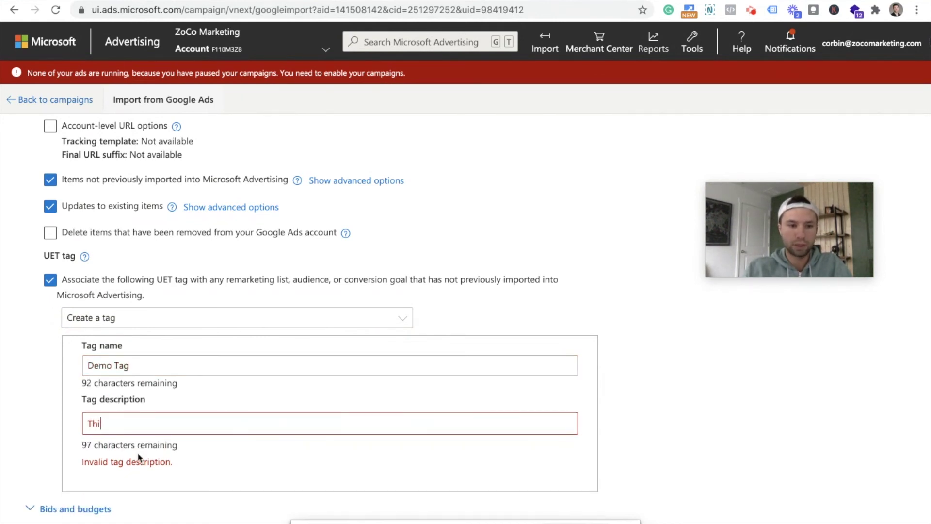
pyautogui.write('s is a demo tag')
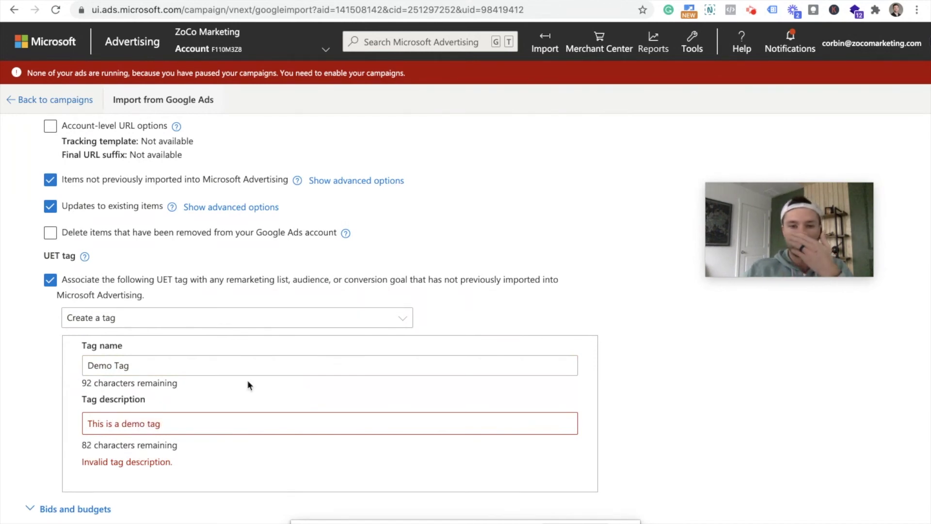
pyautogui.scroll(-20, 234, 398)
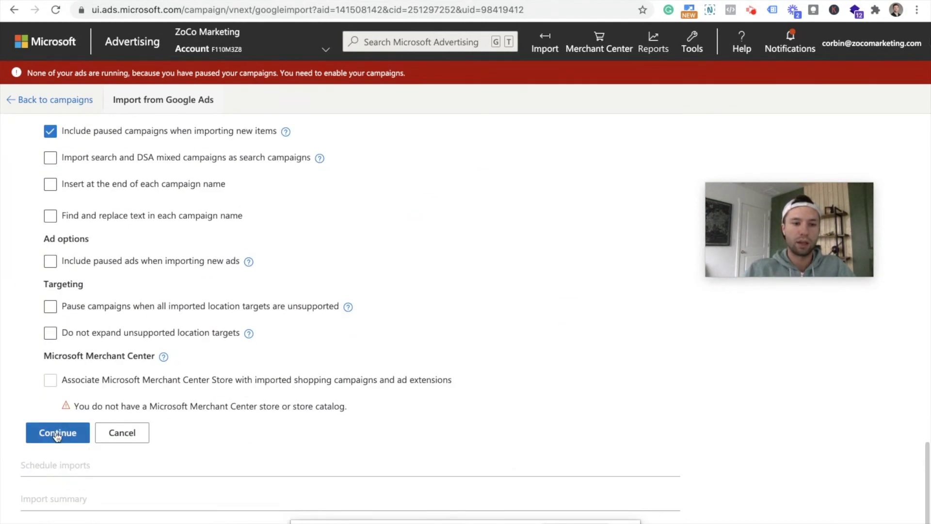
pyautogui.click(58, 433)
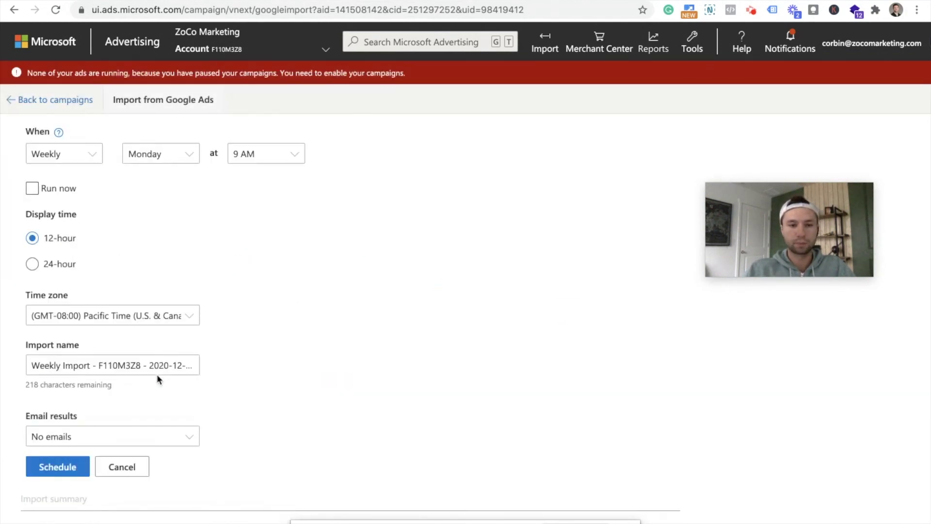
# Step: Set the import's When option to Once on 12/28/2020 at 9 AM, after briefly trying Now
pyautogui.scroll(3, 210, 289)
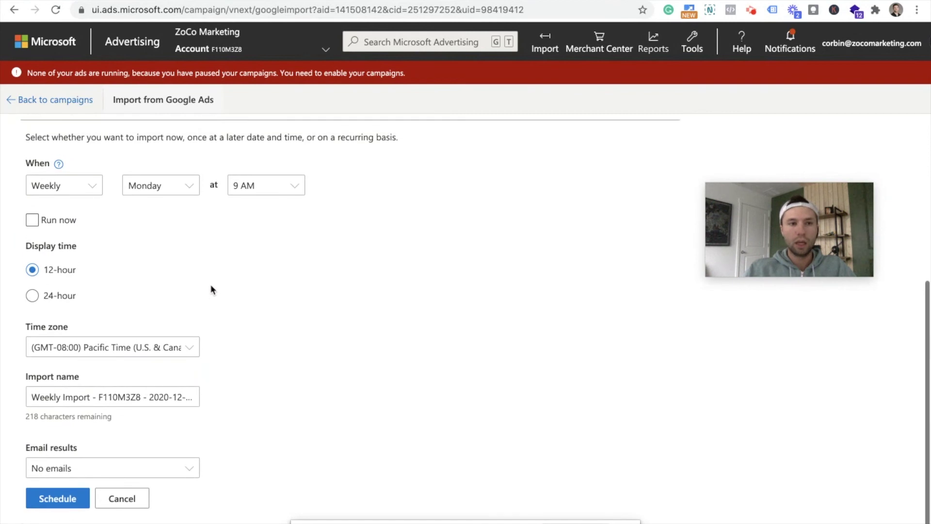
pyautogui.scroll(-1, 211, 286)
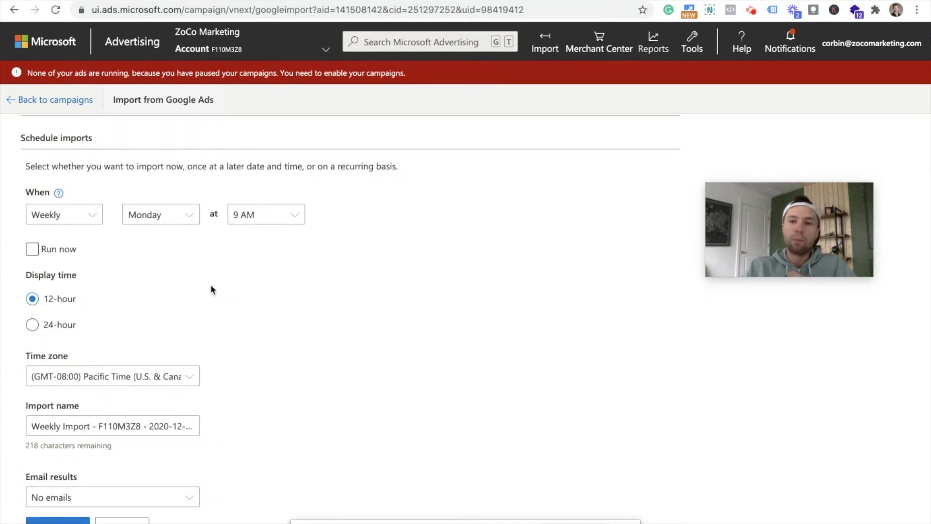
pyautogui.click(100, 218)
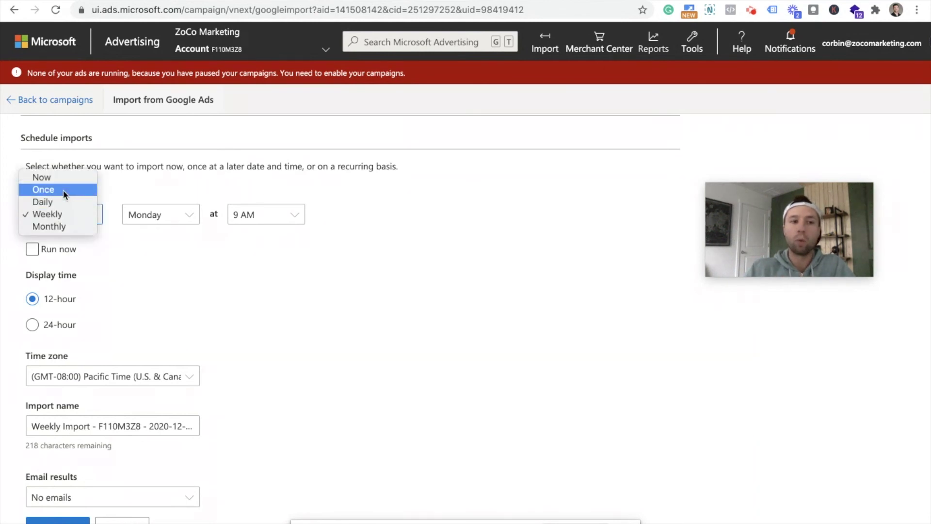
pyautogui.click(68, 190)
pyautogui.click(75, 216)
pyautogui.click(78, 202)
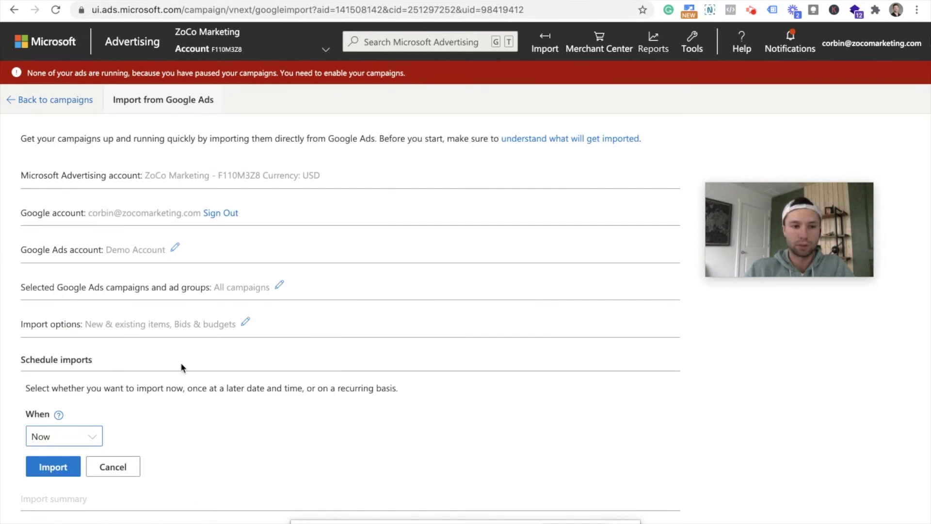
pyautogui.click(83, 437)
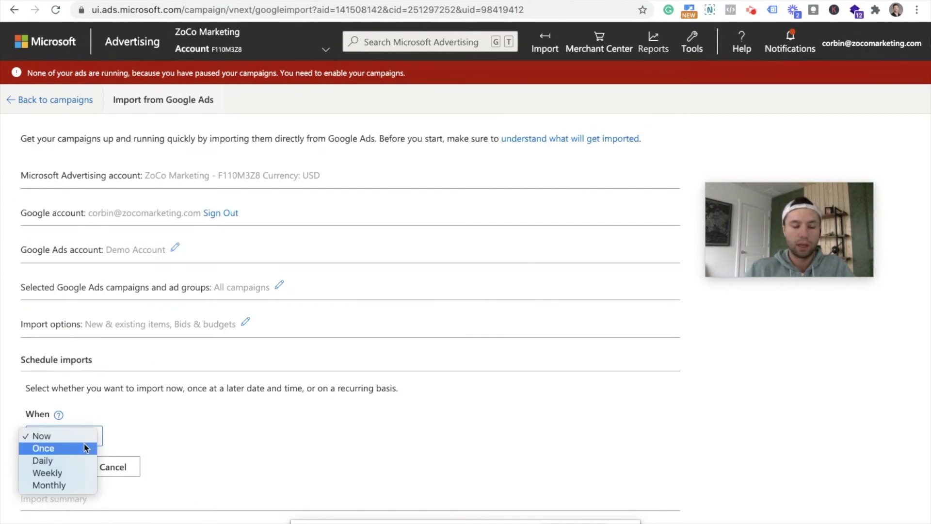
pyautogui.click(83, 444)
pyautogui.scroll(-5, 239, 377)
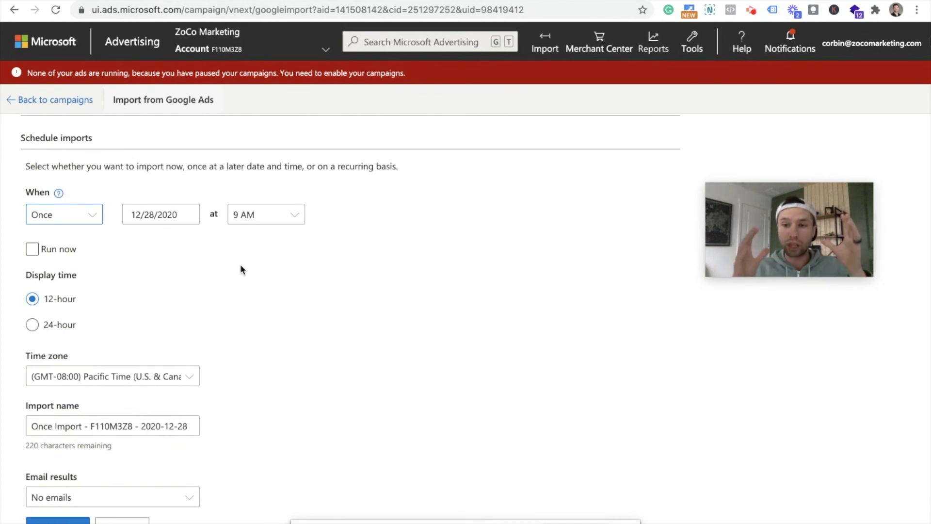
pyautogui.click(71, 213)
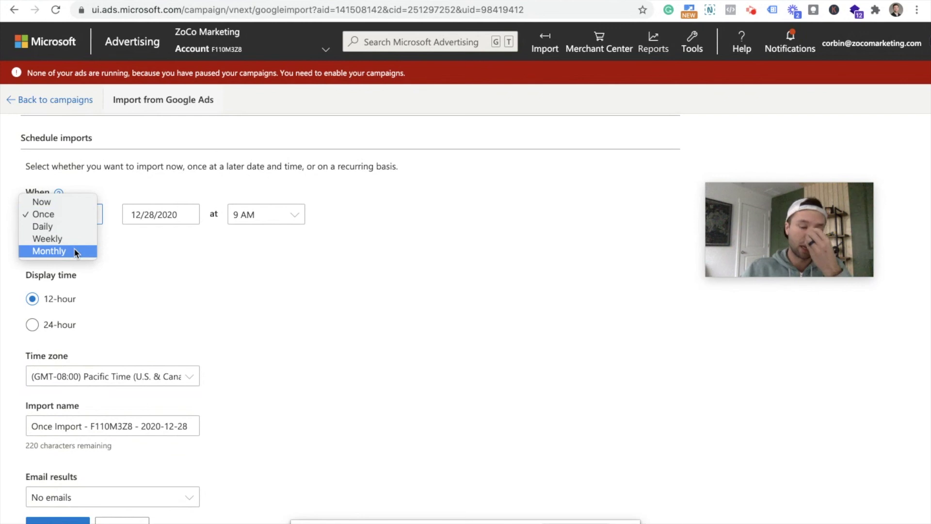
pyautogui.click(158, 251)
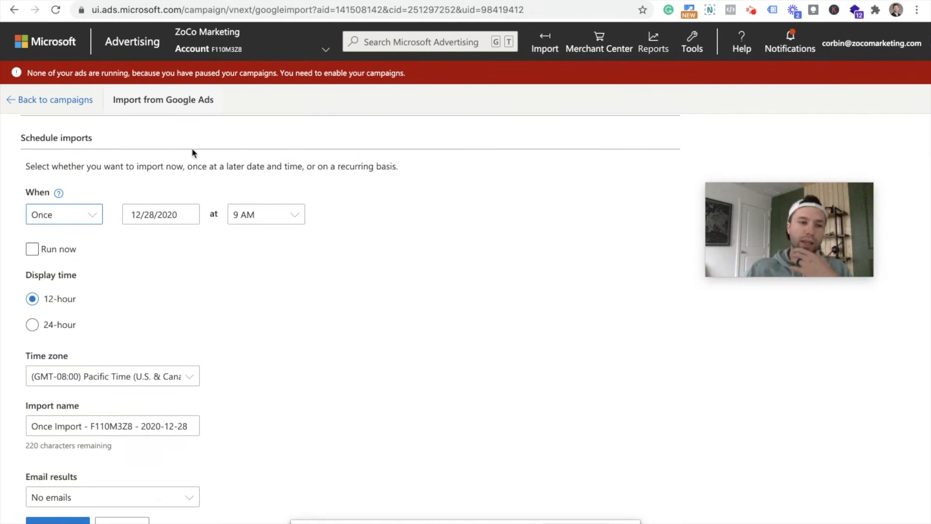
pyautogui.scroll(-1, 135, 309)
# Step: Set the import time zone to Arizona
pyautogui.scroll(-1, 91, 250)
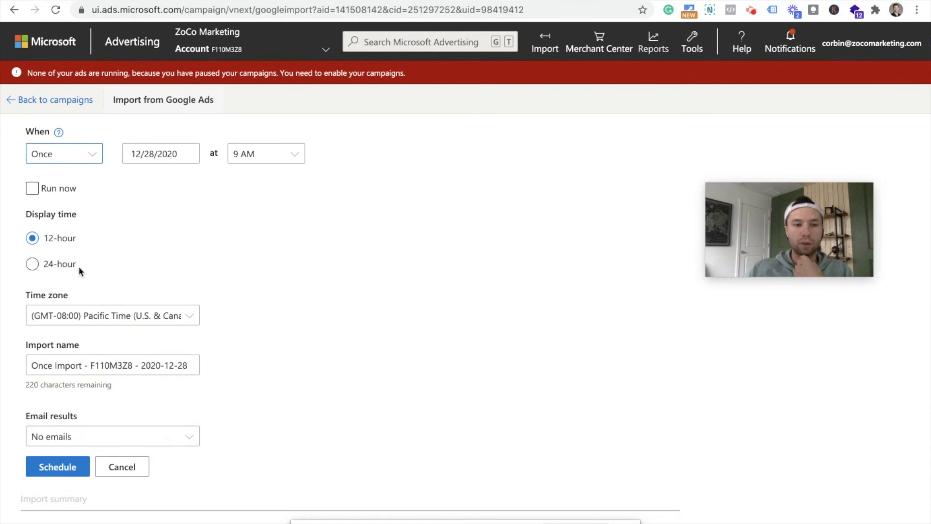
pyautogui.click(187, 316)
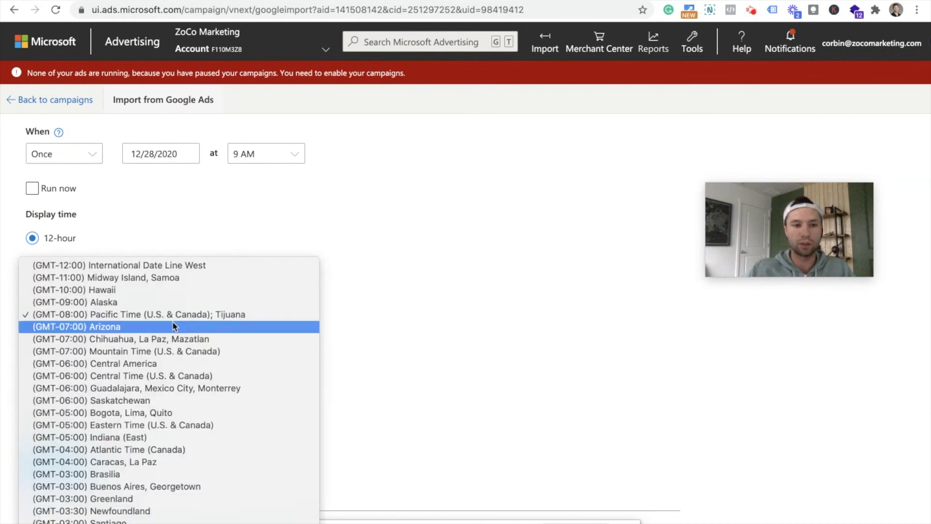
pyautogui.click(166, 329)
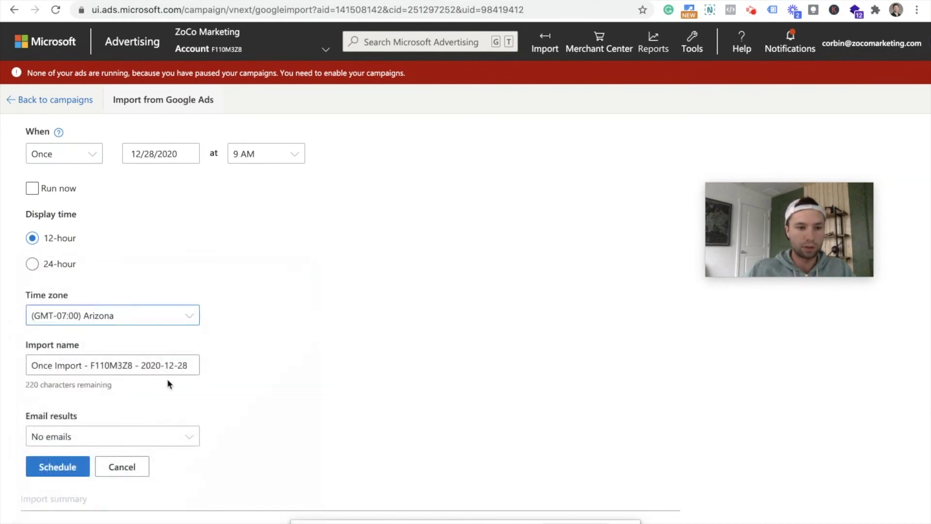
# Step: Replace the import name with 'First import'
pyautogui.click(111, 367)
pyautogui.tripleClick(127, 367)
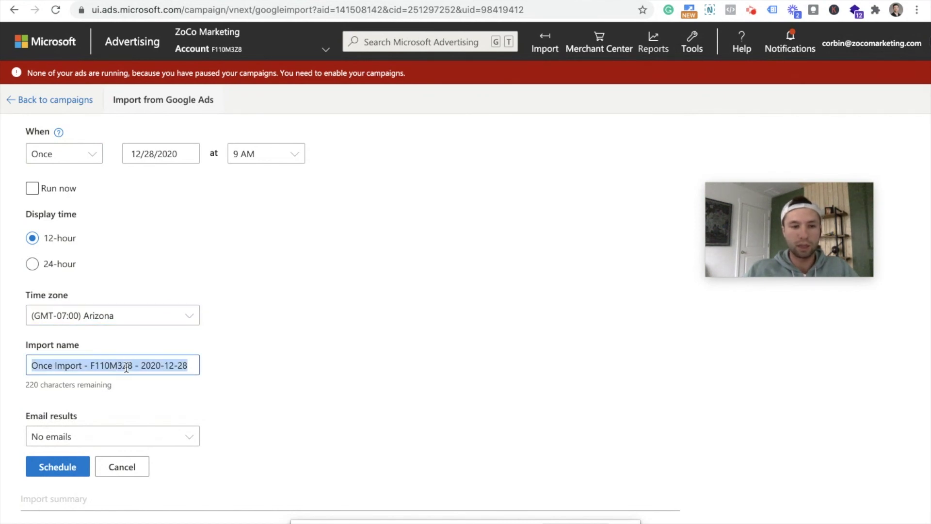
pyautogui.press('BackSpace')
pyautogui.write('Fire')
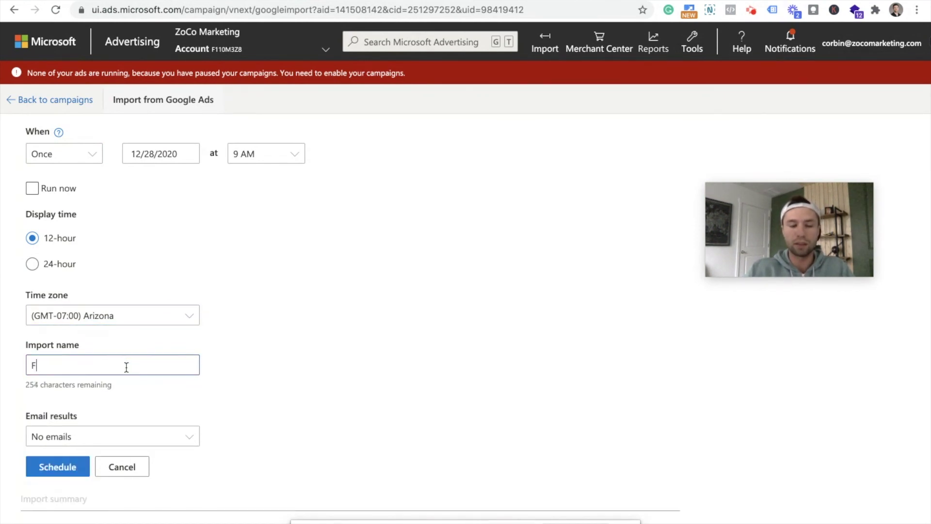
pyautogui.press('BackSpace')
pyautogui.press('BackSpace')
pyautogui.write('rst Un')
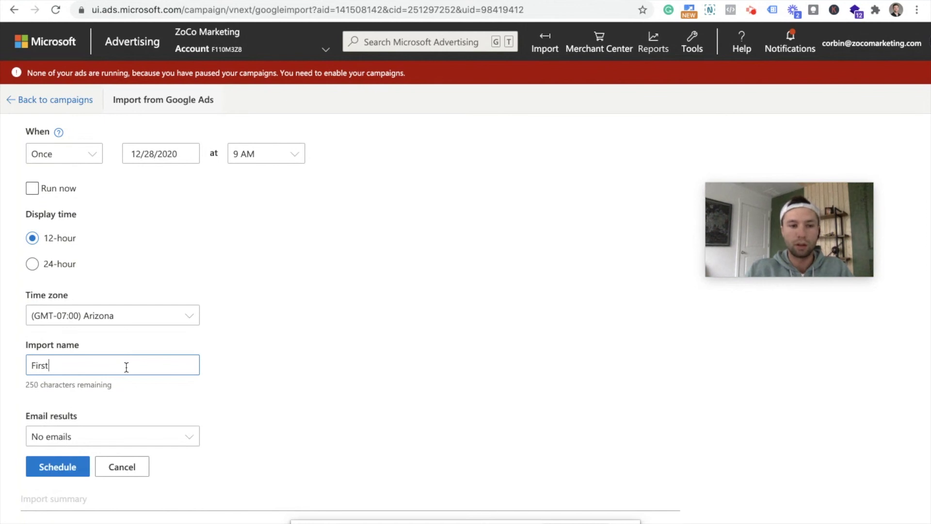
pyautogui.press('BackSpace')
pyautogui.press('BackSpace')
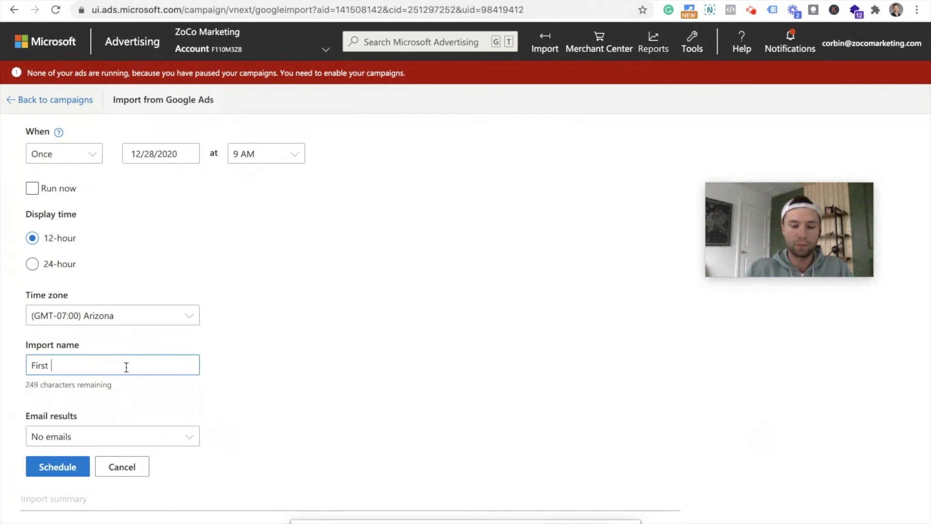
pyautogui.write('import')
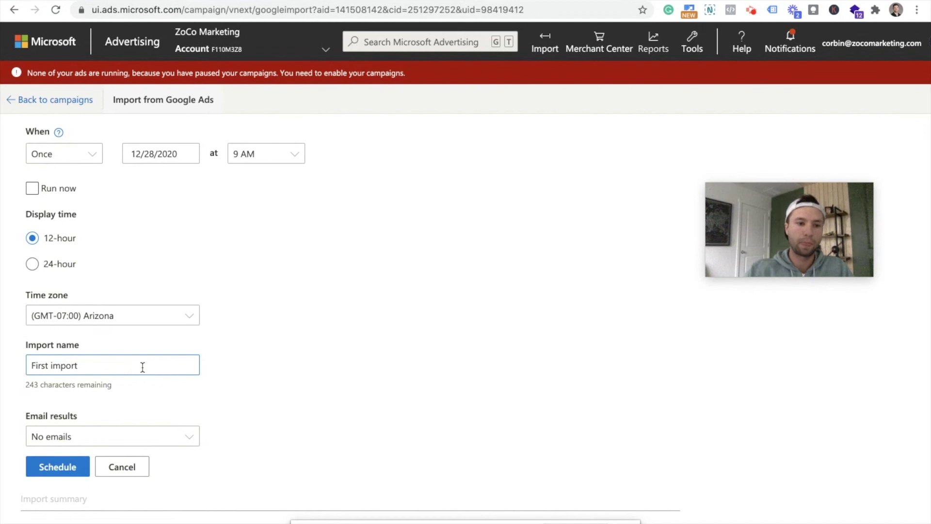
# Step: Set Email results to 'Only if there are changes or errors'
pyautogui.click(173, 436)
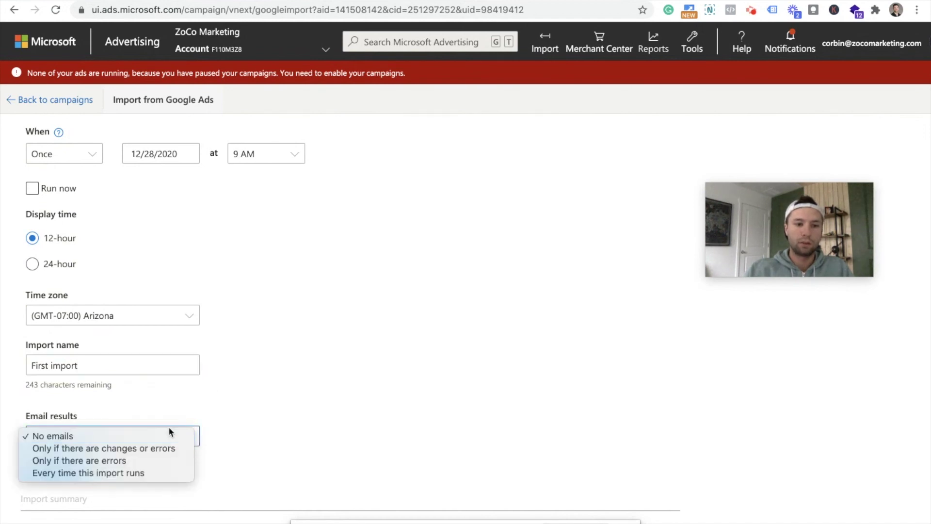
pyautogui.click(150, 451)
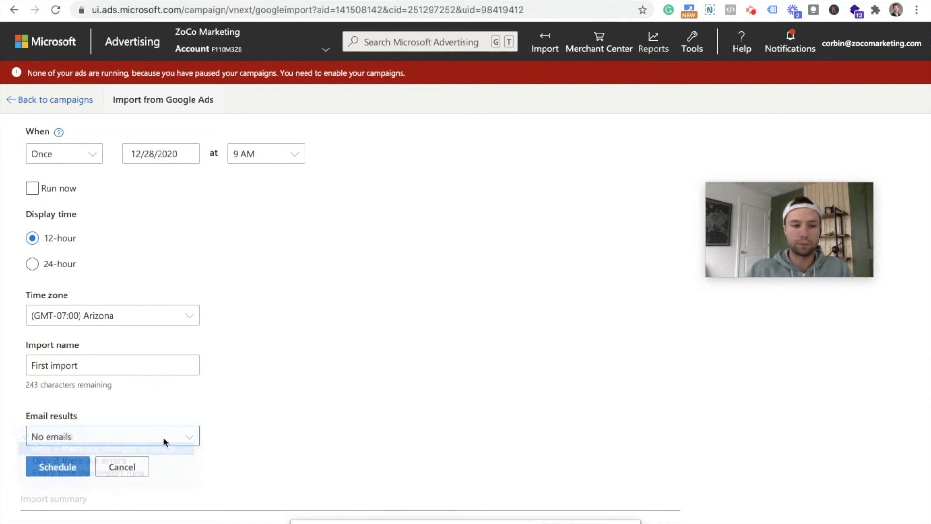
pyautogui.scroll(-2, 242, 378)
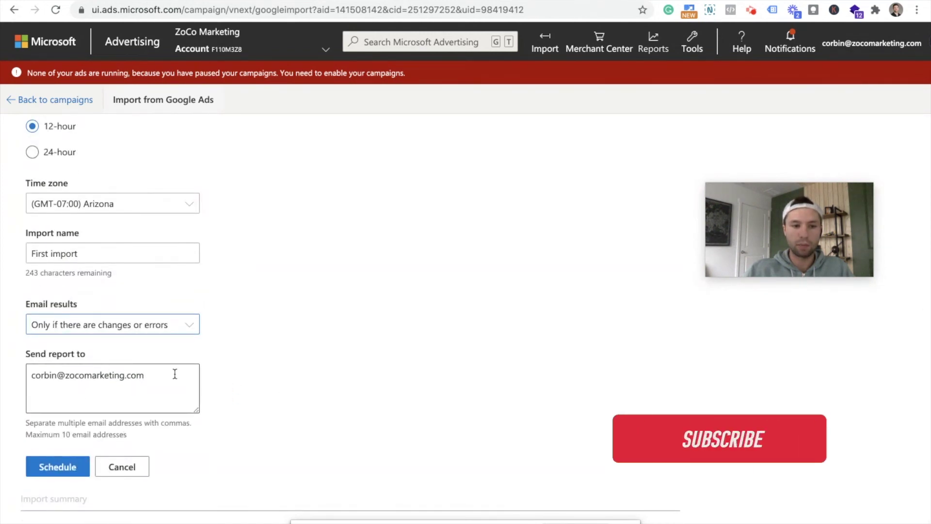
# Step: Tick Run now, set When to 'Now', and launch the Google Ads import
pyautogui.scroll(4, 167, 386)
pyautogui.scroll(1, 168, 385)
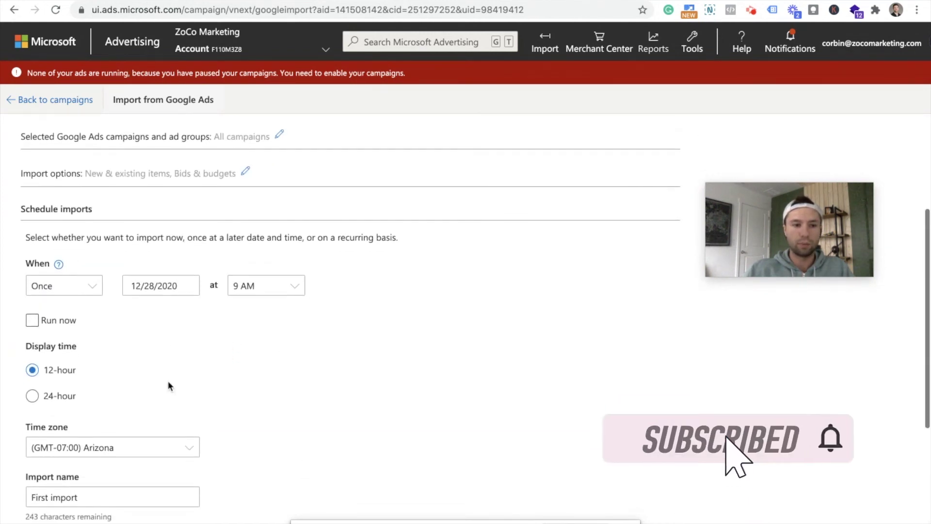
pyautogui.click(32, 320)
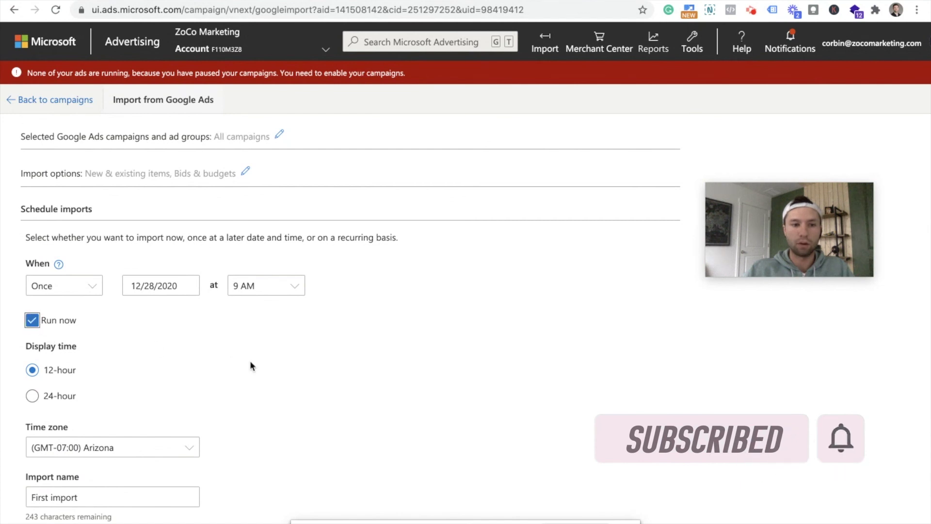
pyautogui.scroll(-5, 249, 366)
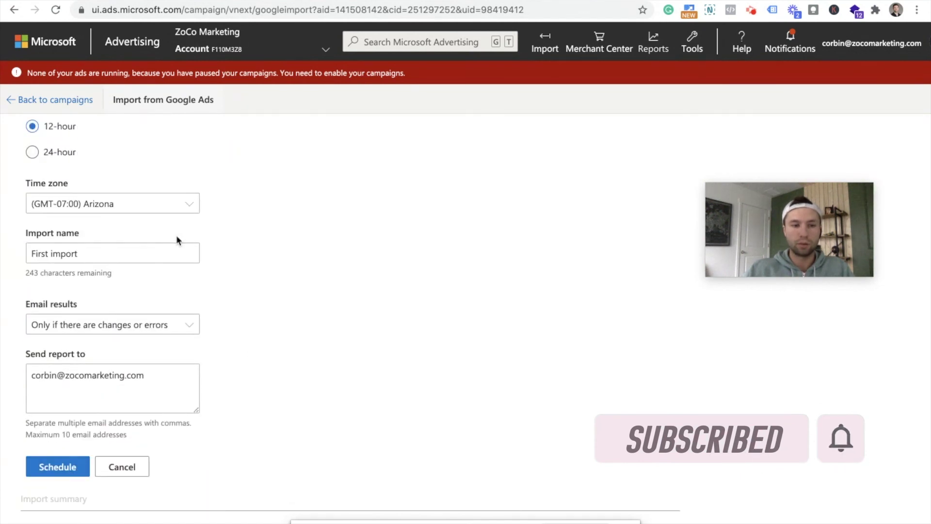
pyautogui.scroll(6, 176, 237)
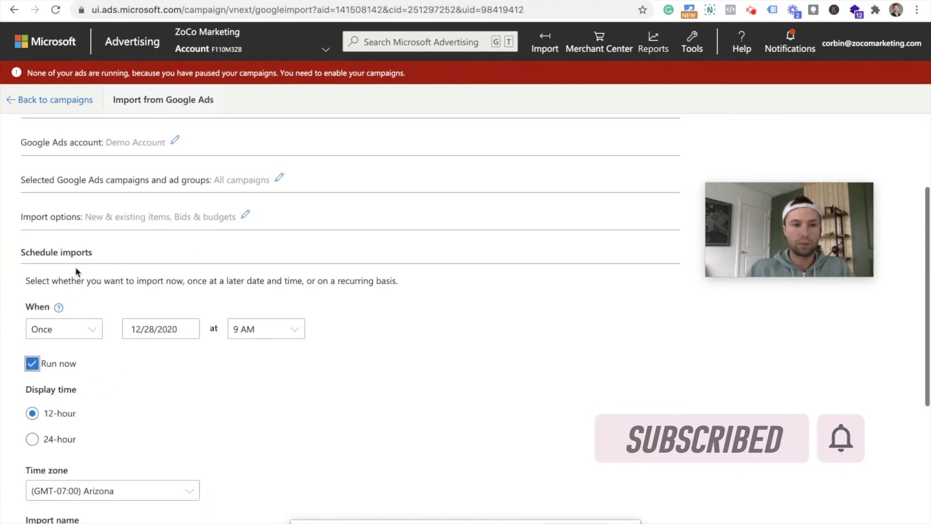
pyautogui.click(90, 329)
pyautogui.click(73, 318)
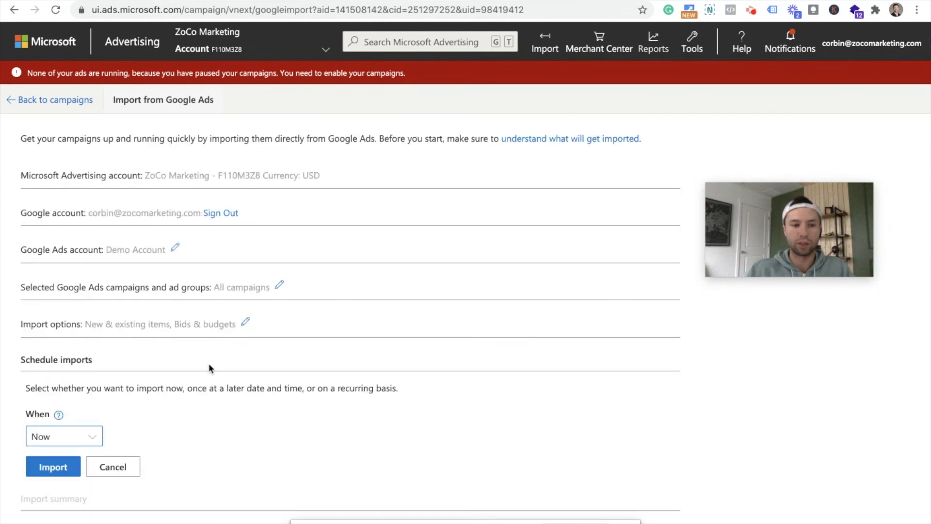
pyautogui.click(54, 467)
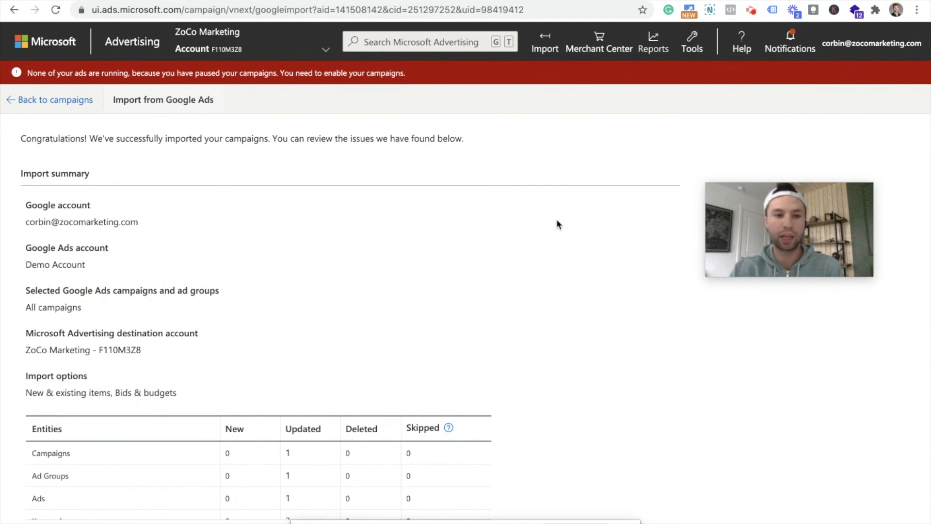
# Step: Scroll through the import summary table and warnings, then go to View imported campaigns
pyautogui.scroll(-3, 371, 304)
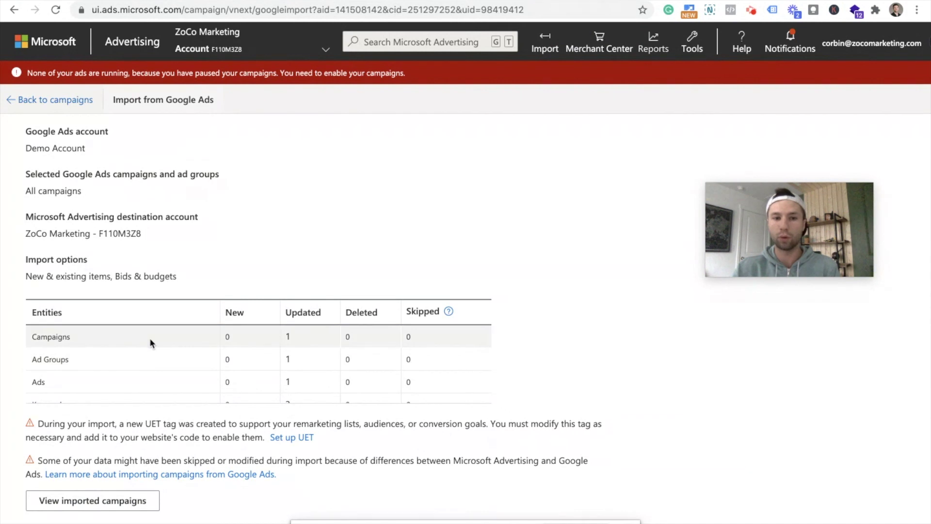
pyautogui.scroll(-2, 295, 342)
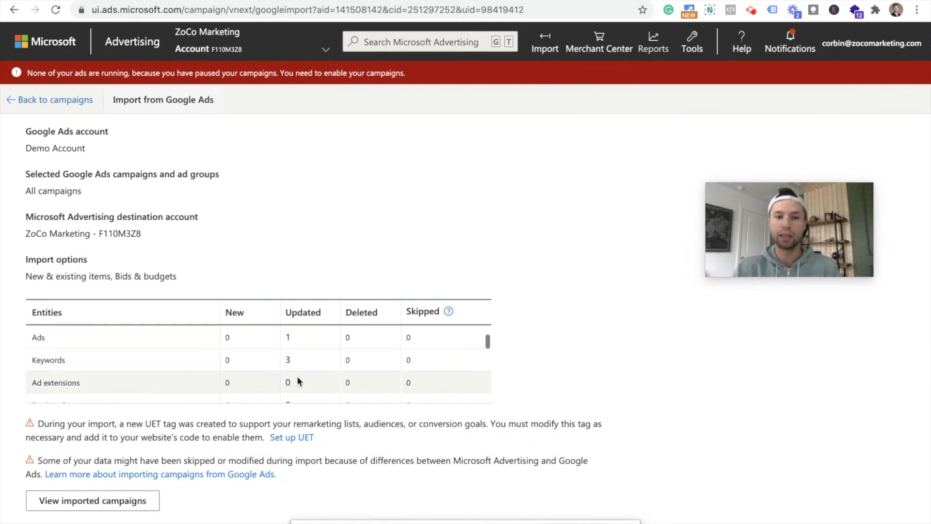
pyautogui.scroll(-2, 297, 376)
pyautogui.scroll(-8, 297, 377)
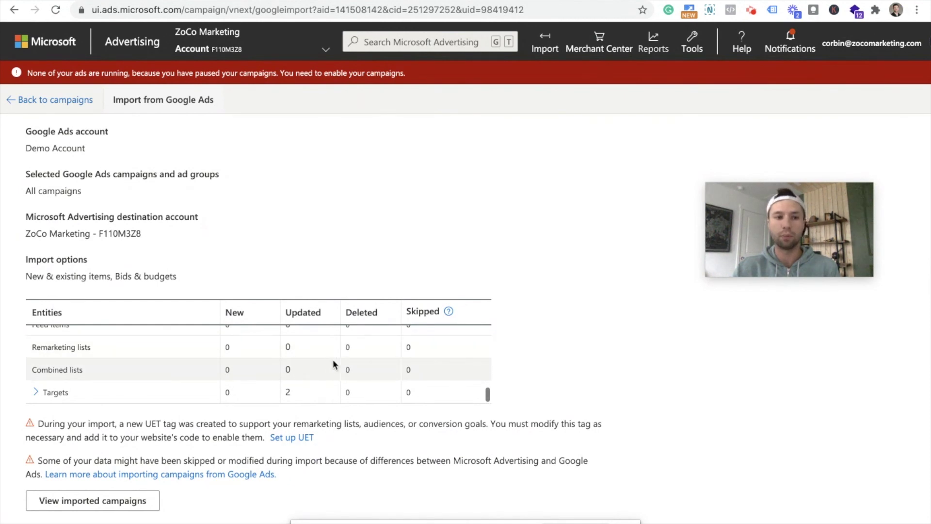
pyautogui.scroll(3, 332, 359)
pyautogui.scroll(3, 333, 360)
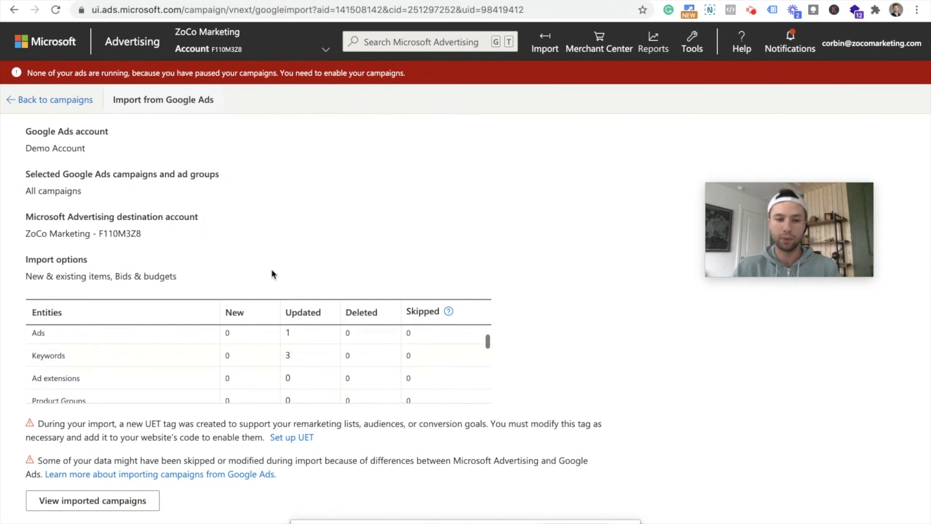
pyautogui.click(75, 506)
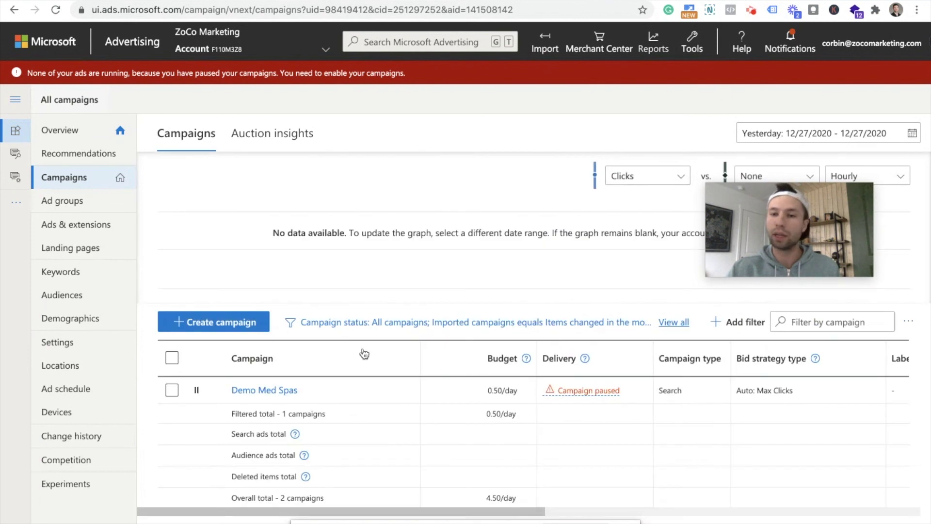
# Step: Open the Demo Med Spas campaign from the Campaigns list to see Ad group 1
pyautogui.scroll(-2, 425, 306)
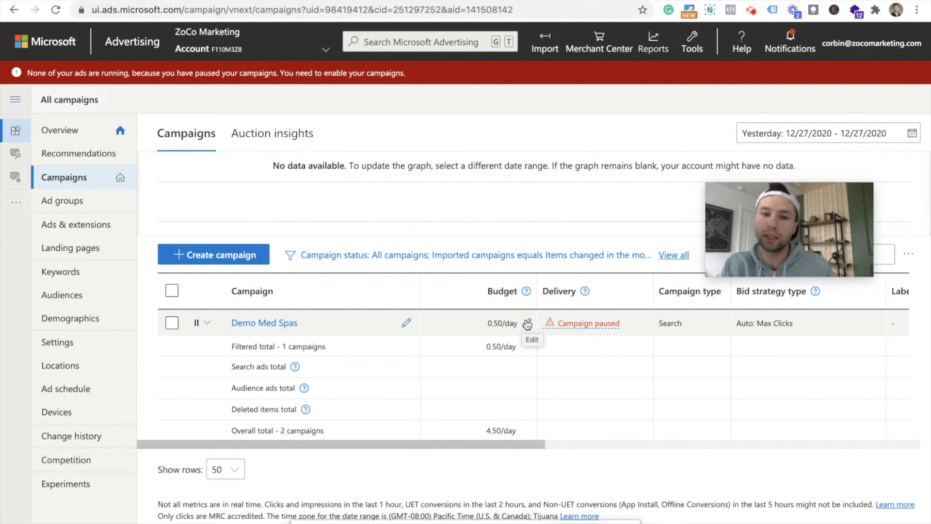
pyautogui.click(270, 323)
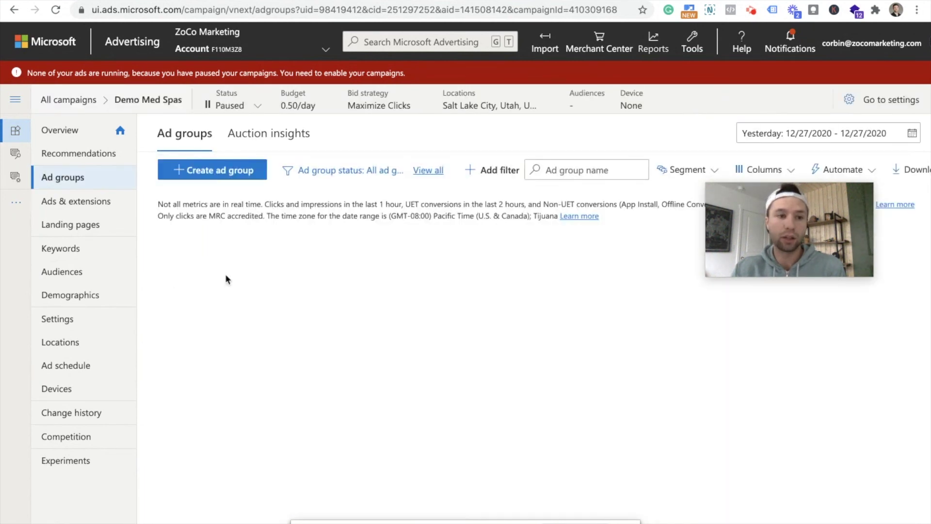
pyautogui.scroll(-1, 135, 369)
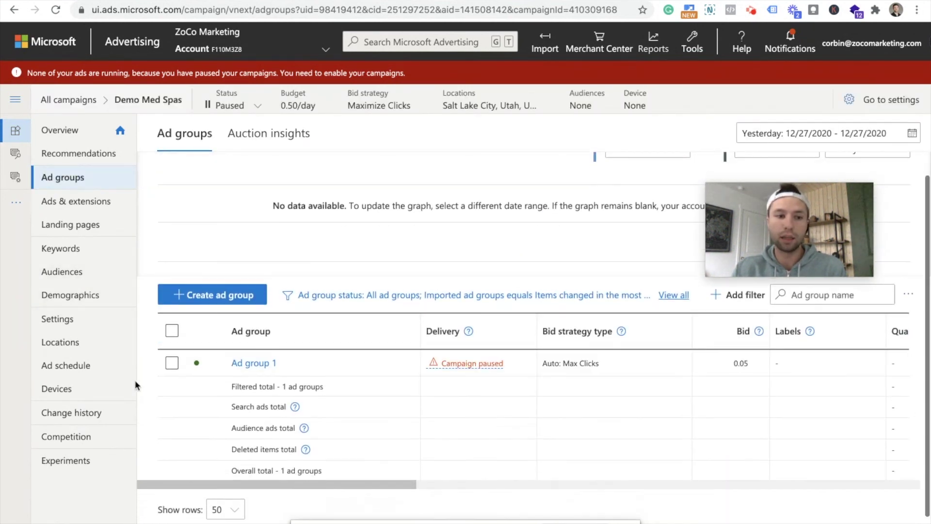
# Step: View the Demo Med Spas campaign's Locations, then its Campaign settings page
pyautogui.click(59, 345)
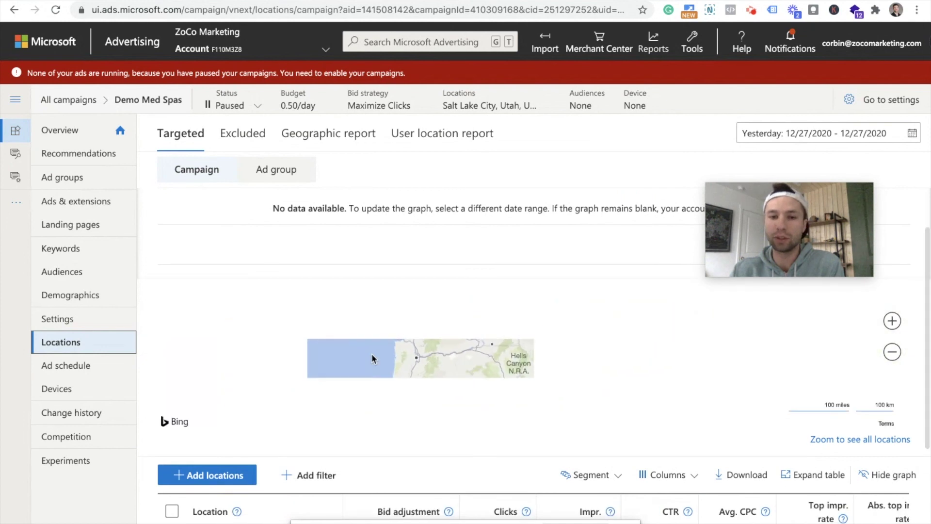
pyautogui.click(75, 320)
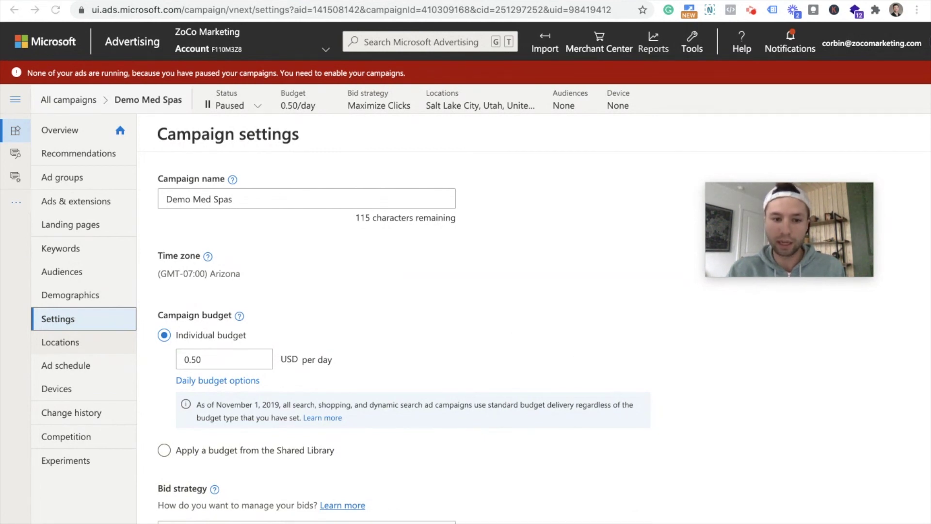
# Step: Set the bid strategy to 'Enhanced CPC: Adjust my bid to get more conversions'
pyautogui.scroll(-15, 434, 458)
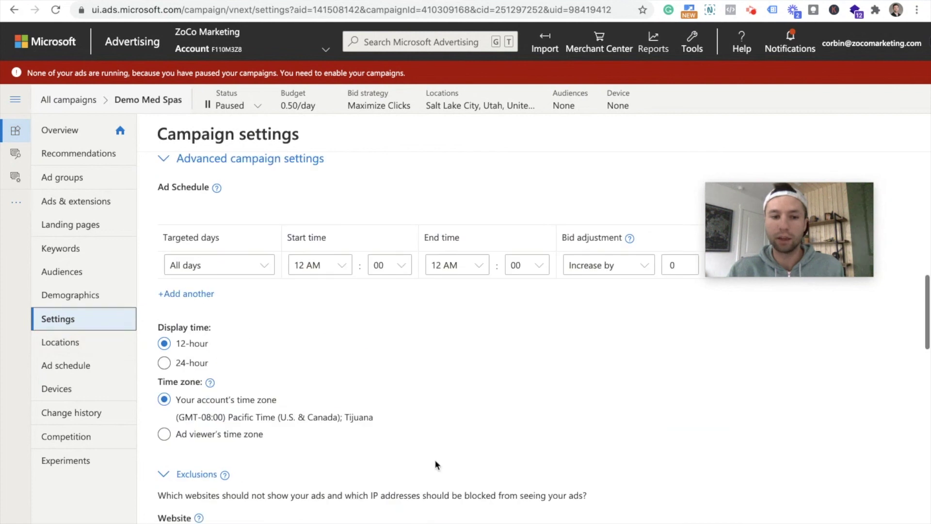
pyautogui.scroll(10, 426, 412)
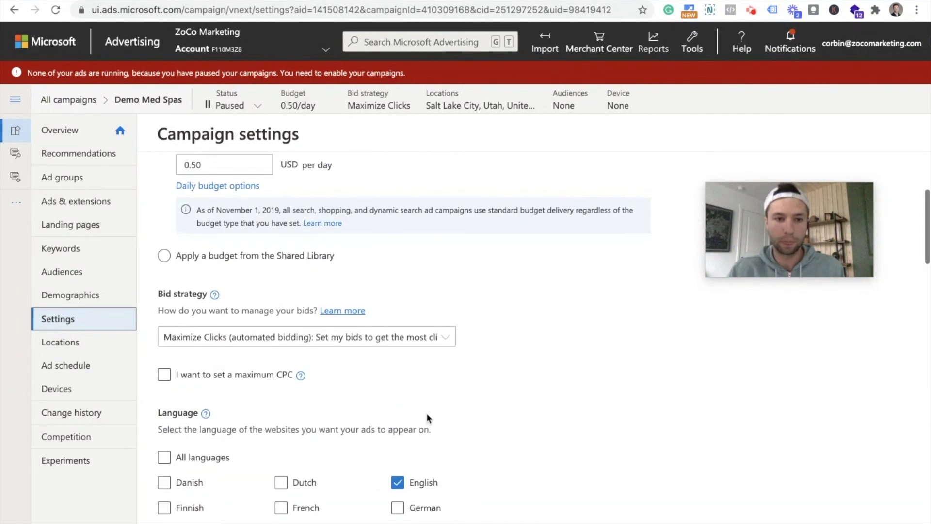
pyautogui.click(429, 368)
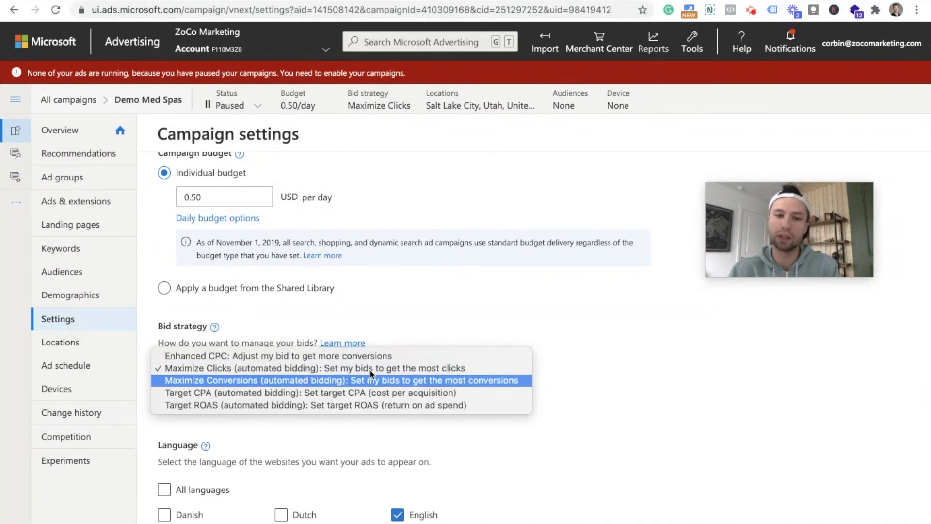
pyautogui.click(359, 358)
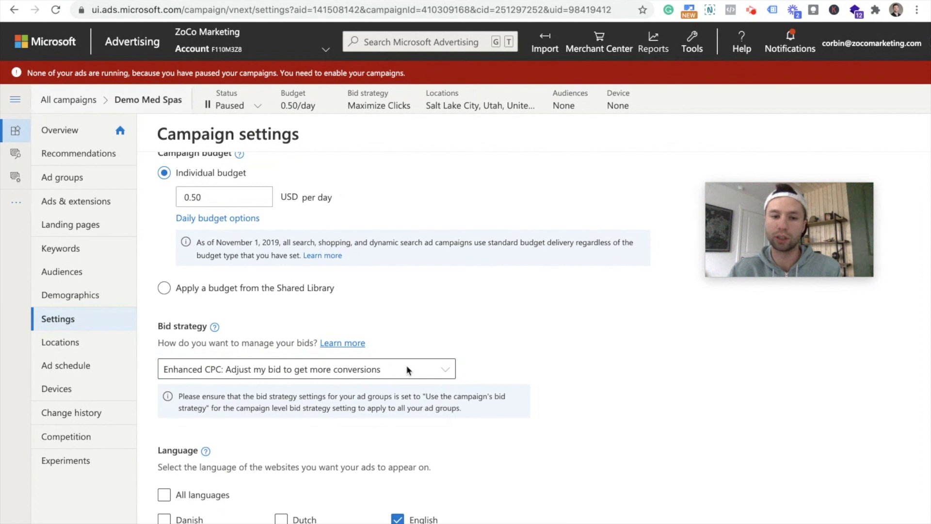
pyautogui.click(430, 369)
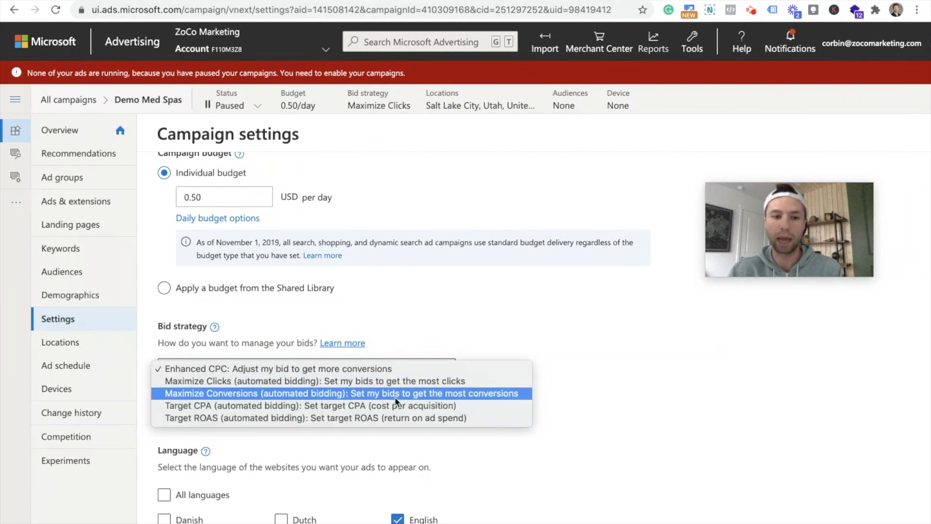
pyautogui.click(448, 316)
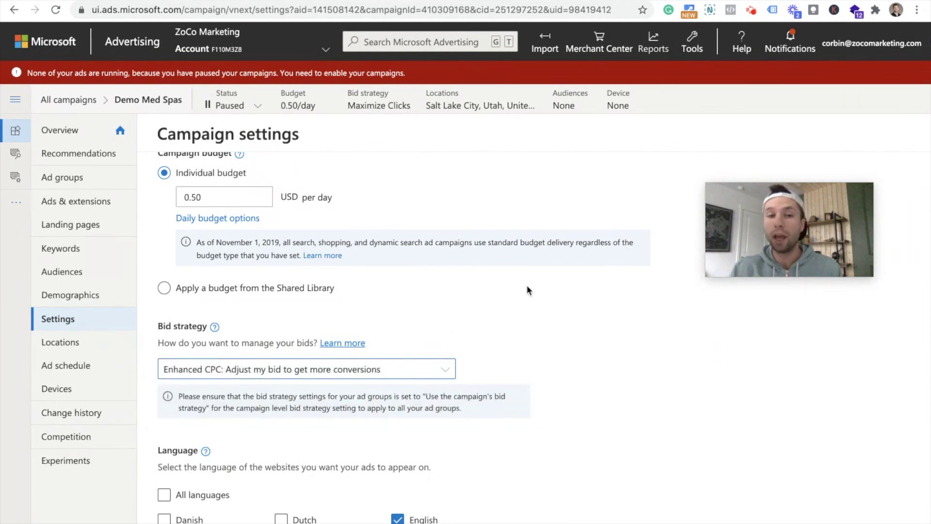